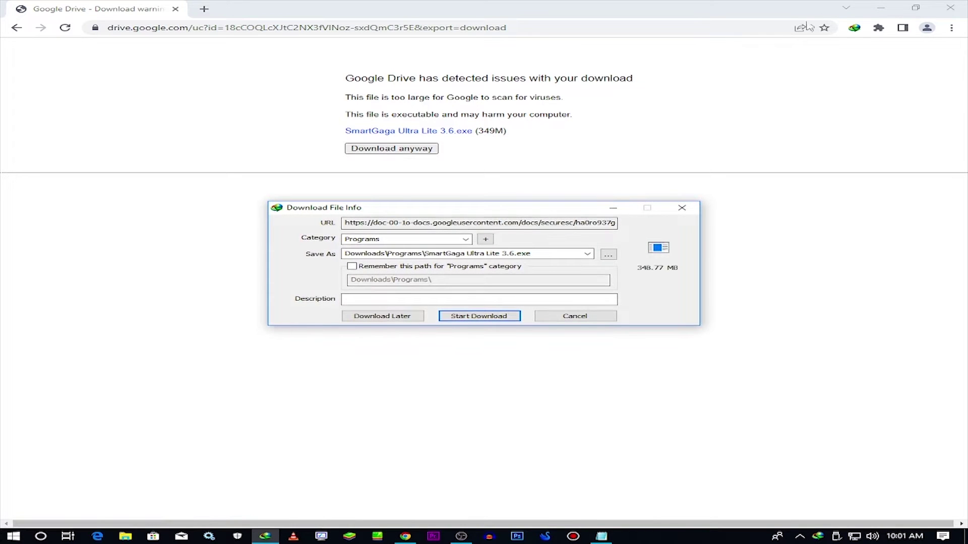
Clear the browser and LINKS note off the desktop and download SmartGaga Ultra Lite 3.6.exe to Downloads\Programs
left_click(886, 6)
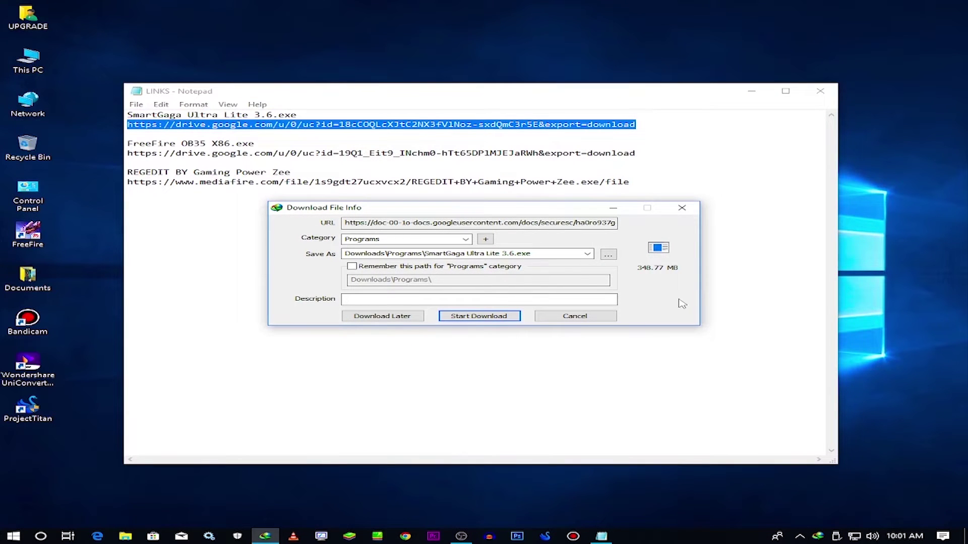
left_click(820, 91)
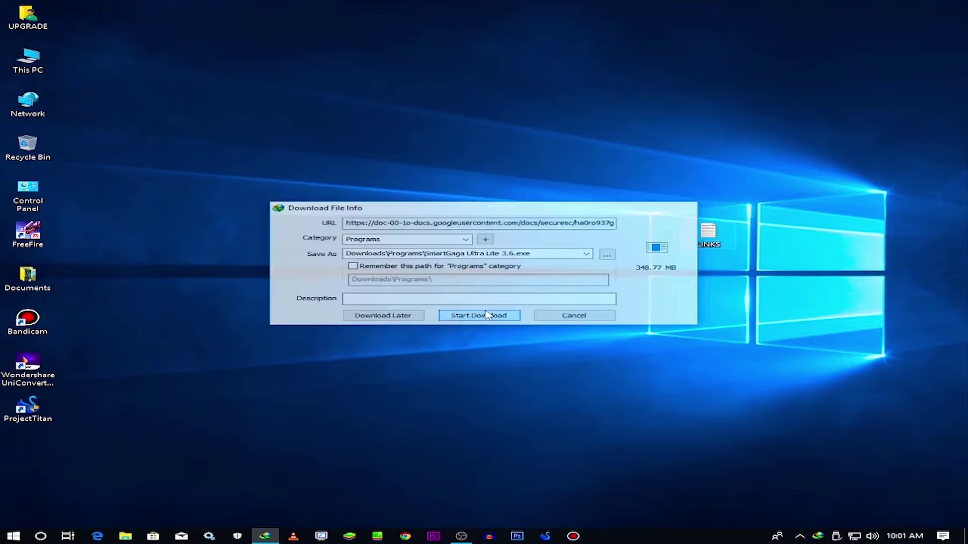
left_click(478, 316)
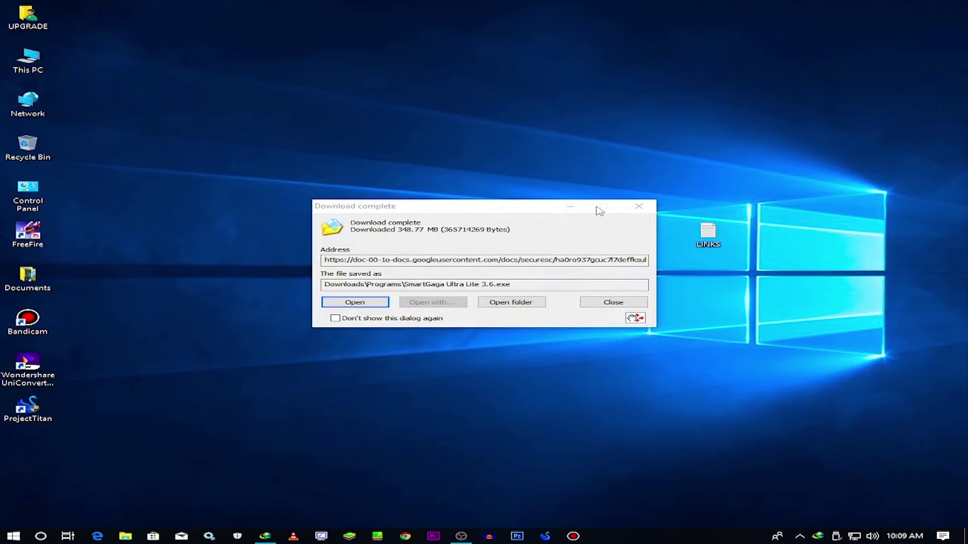
left_click(617, 304)
Open the LINKS file on the desktop and copy the MediaFire link under REGEDIT BY Gaming Power Zee
double_click(706, 243)
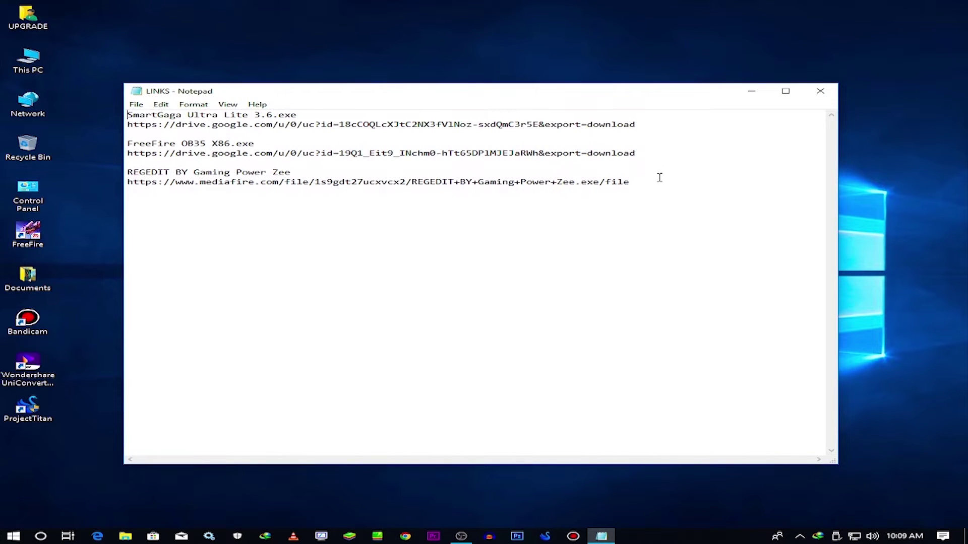
left_click_drag(660, 178, 128, 182)
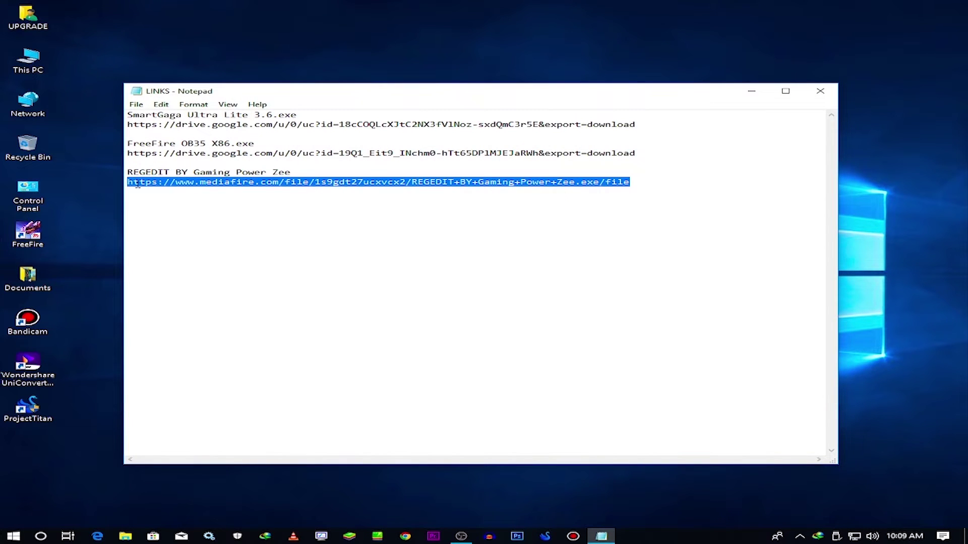
right_click(138, 185)
left_click(174, 218)
left_click(785, 91)
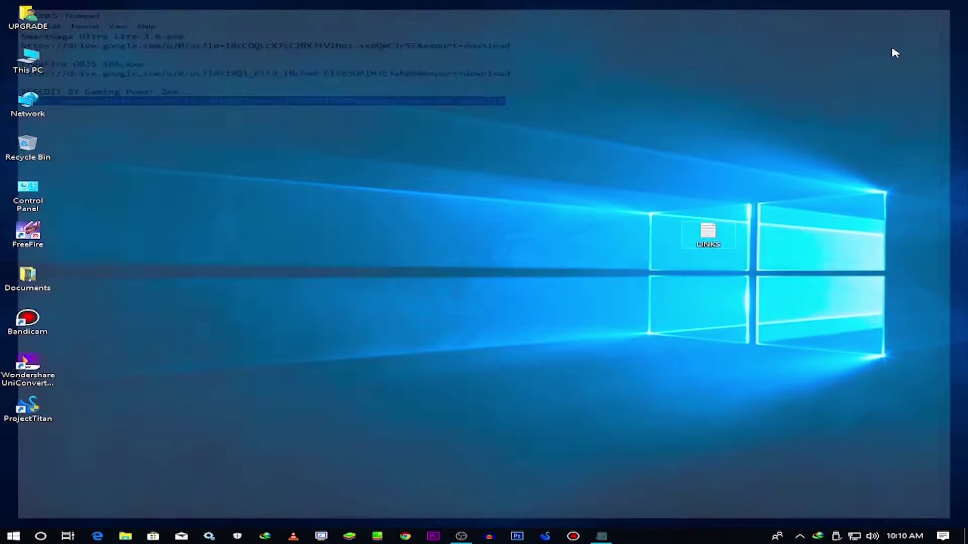
Download REGEDIT BY Gaming Power Zee.exe from the copied link in Chrome and open its download folder
left_click(405, 536)
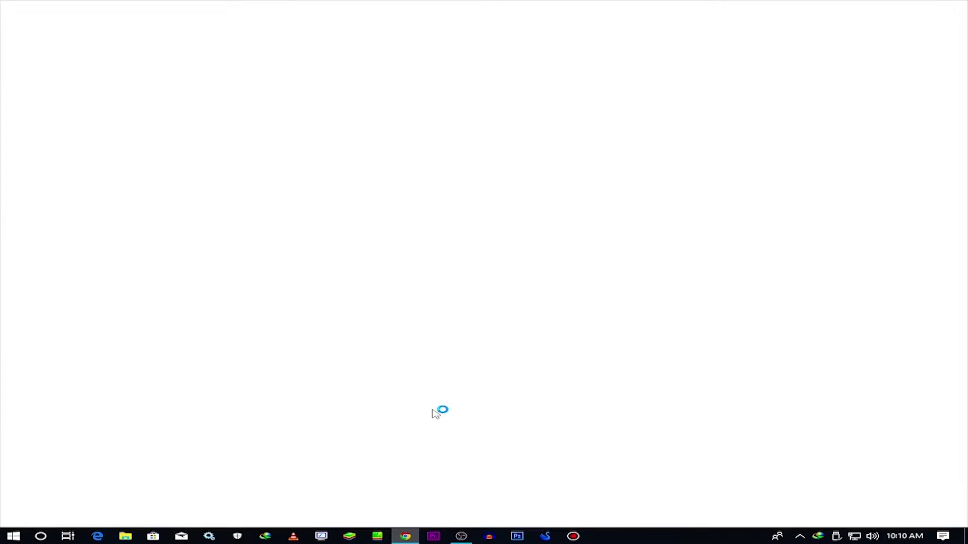
right_click(389, 28)
left_click(441, 114)
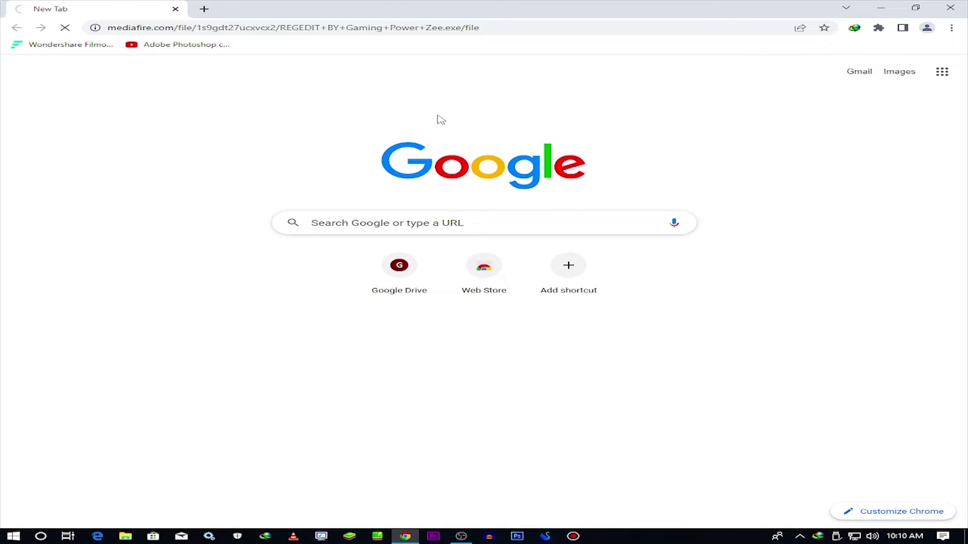
left_click(726, 129)
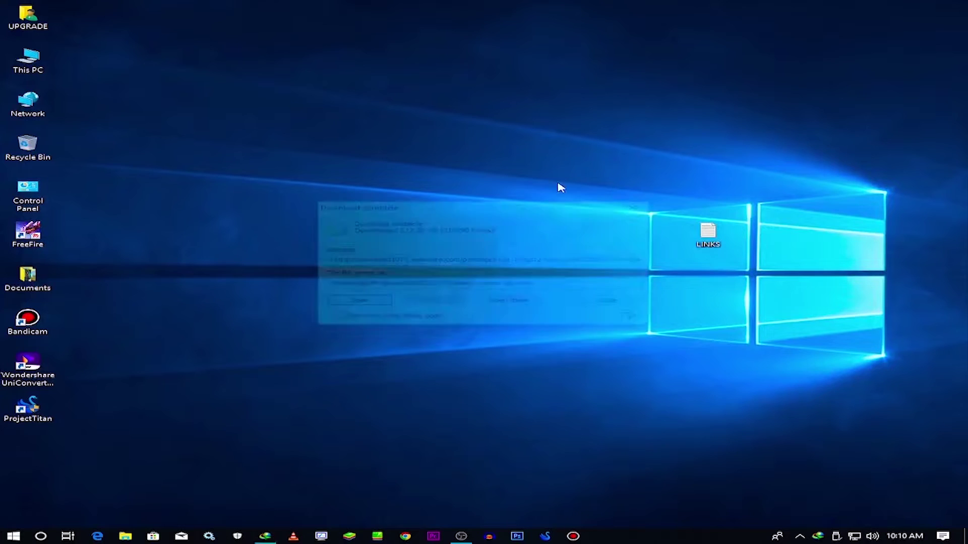
left_click(531, 304)
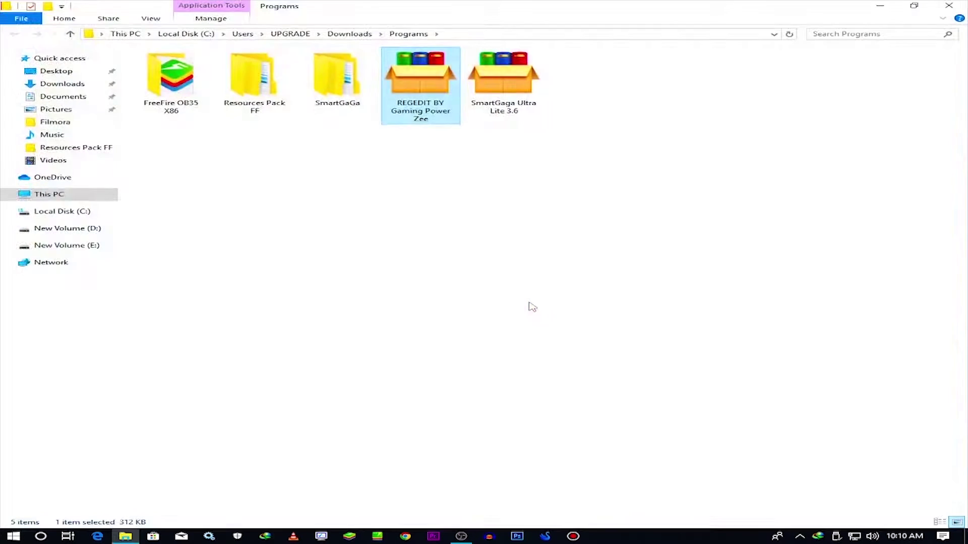
Launch the SmartGaga Ultra Lite 3.6 installer from the Programs folder and accept its opening notice
left_click(432, 162)
left_click(417, 119)
left_click(504, 130)
left_click(523, 72)
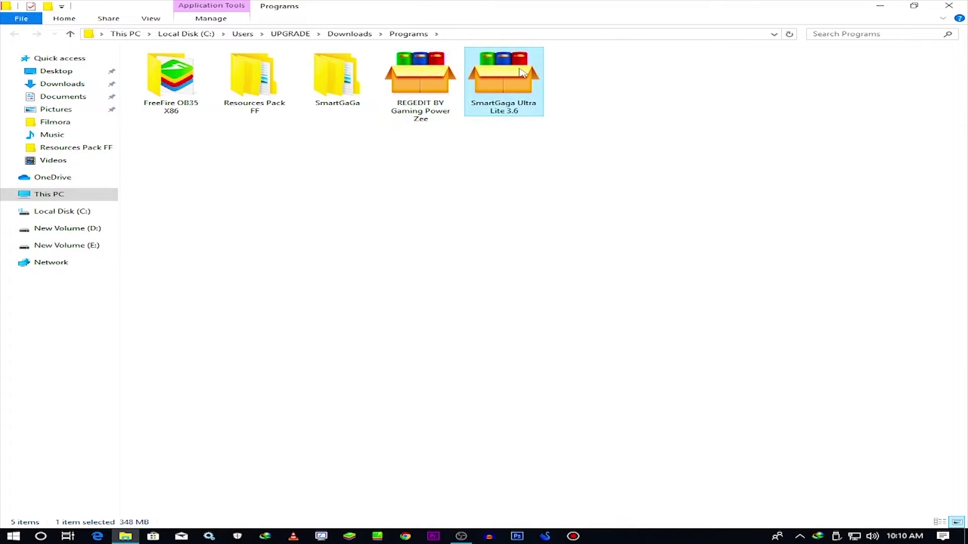
right_click(523, 73)
left_click(576, 84)
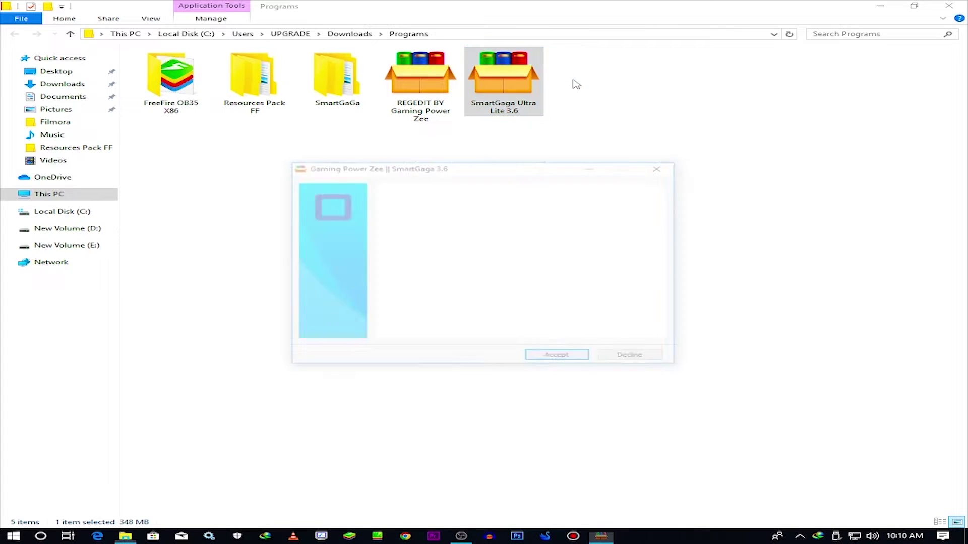
left_click(580, 357)
Set the SmartGaga 3.6 destination folder to C:\ and install it
left_click(625, 316)
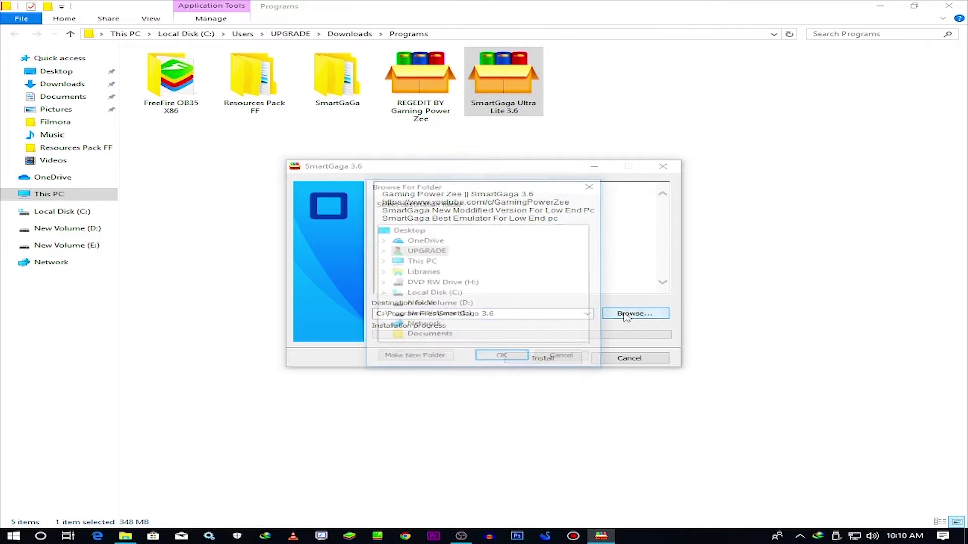
double_click(439, 294)
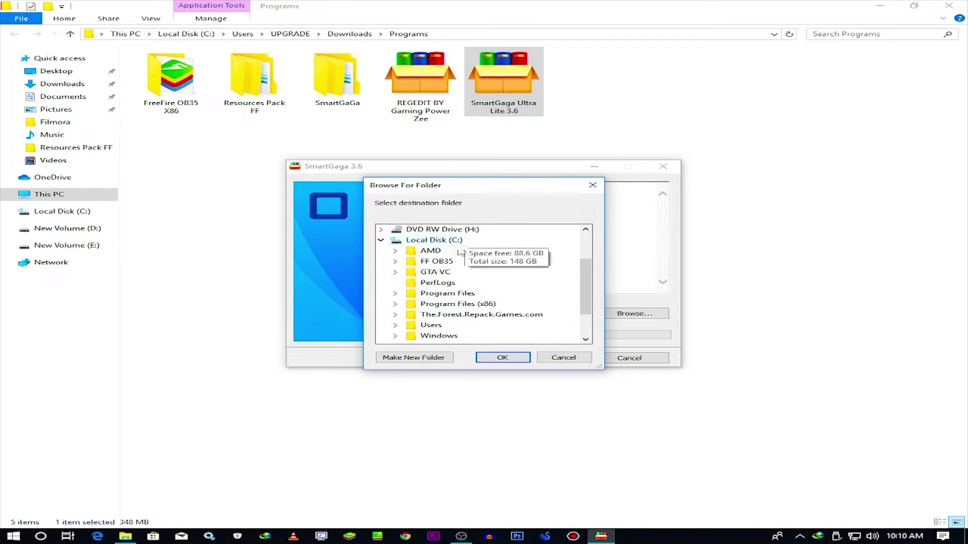
scroll(446, 252, "down", 1)
scroll(433, 293, "up", 3)
left_click(433, 293)
left_click(503, 358)
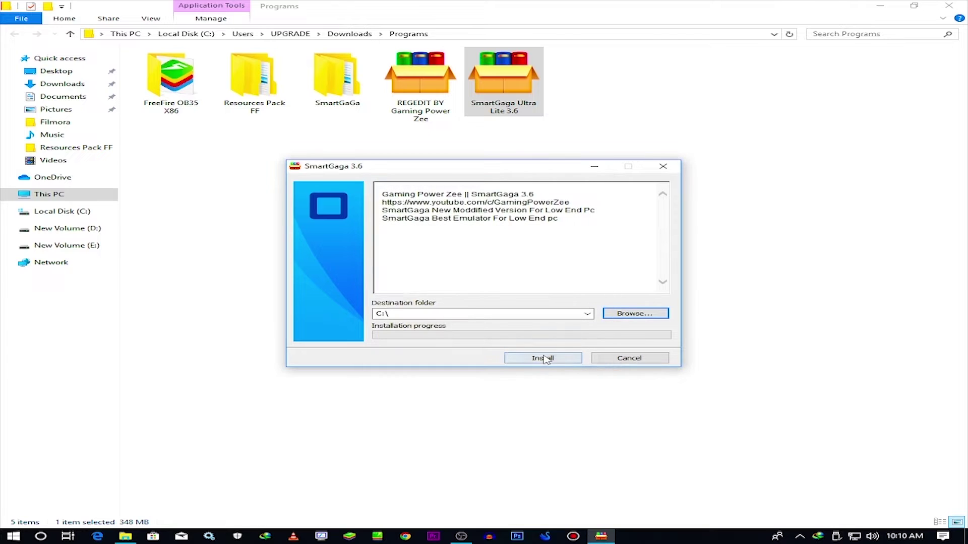
left_click(557, 360)
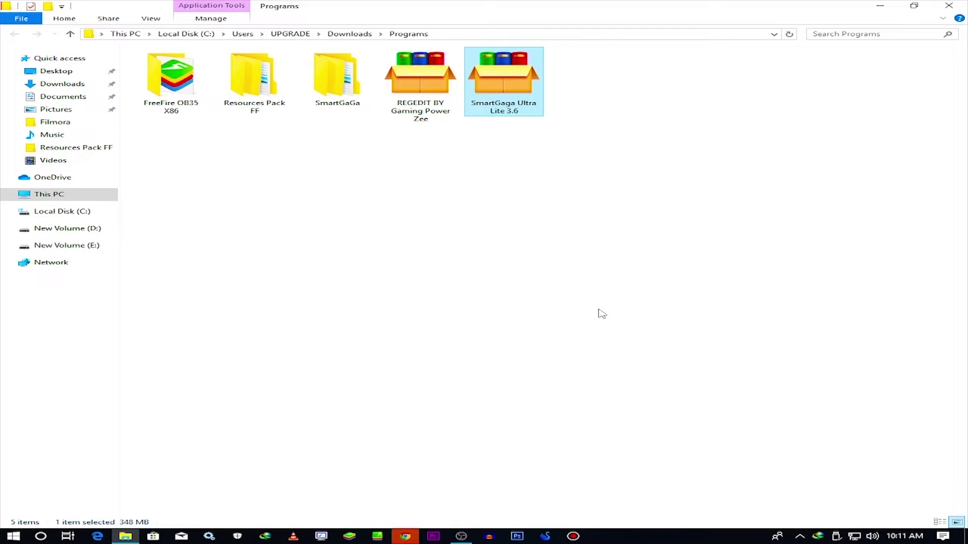
Close the browser window and extract REGEDIT BY Gaming Power Zee into a folder of the same name
left_click(405, 536)
left_click(955, 6)
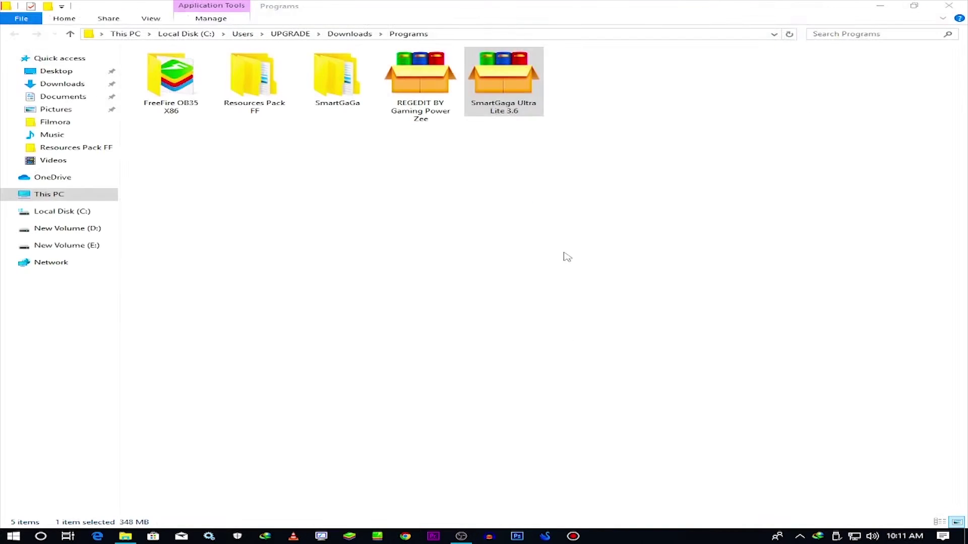
left_click(564, 257)
right_click(442, 101)
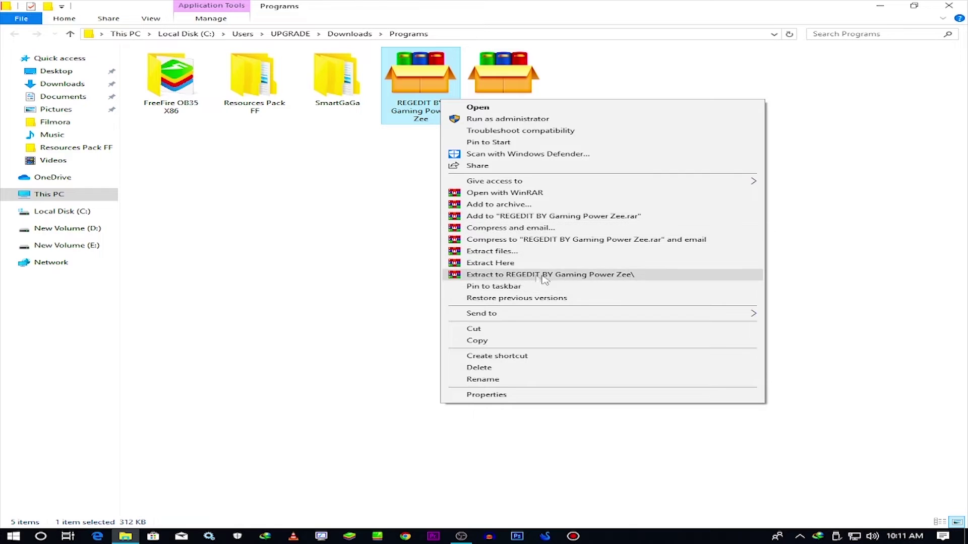
left_click(555, 275)
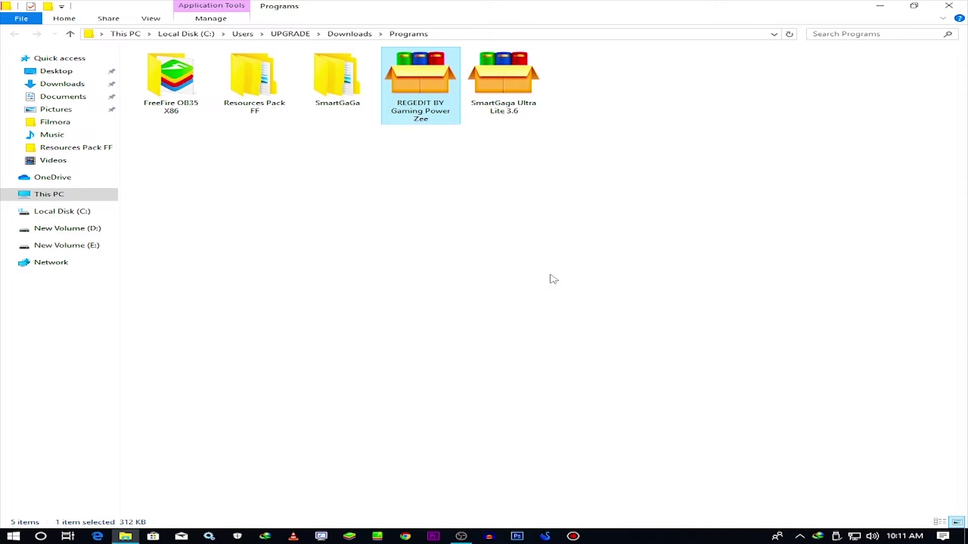
Check the registry files in the extracted REGEDIT folder and look into the FreeFire OB35 X86 folder
left_click(343, 205)
double_click(252, 88)
left_click_drag(200, 158, 197, 60)
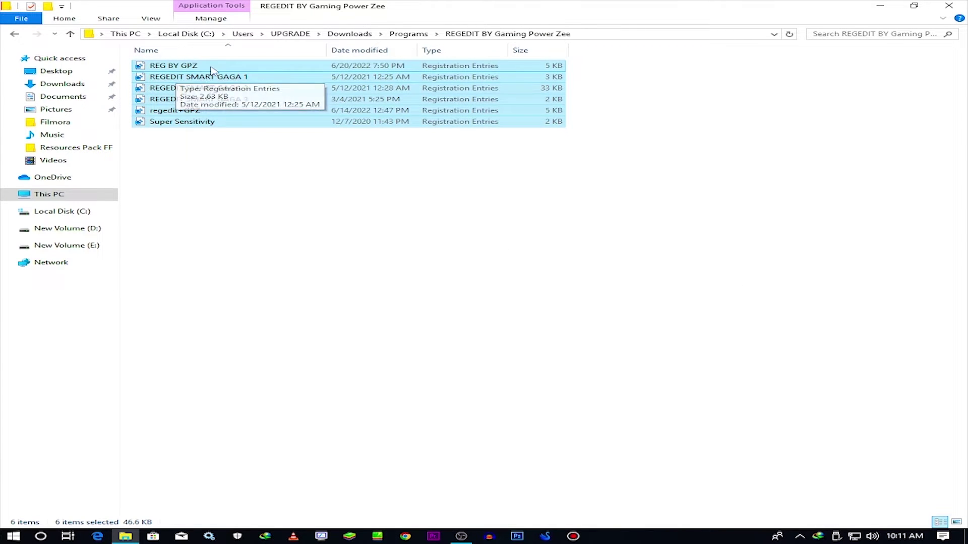
right_click(217, 71)
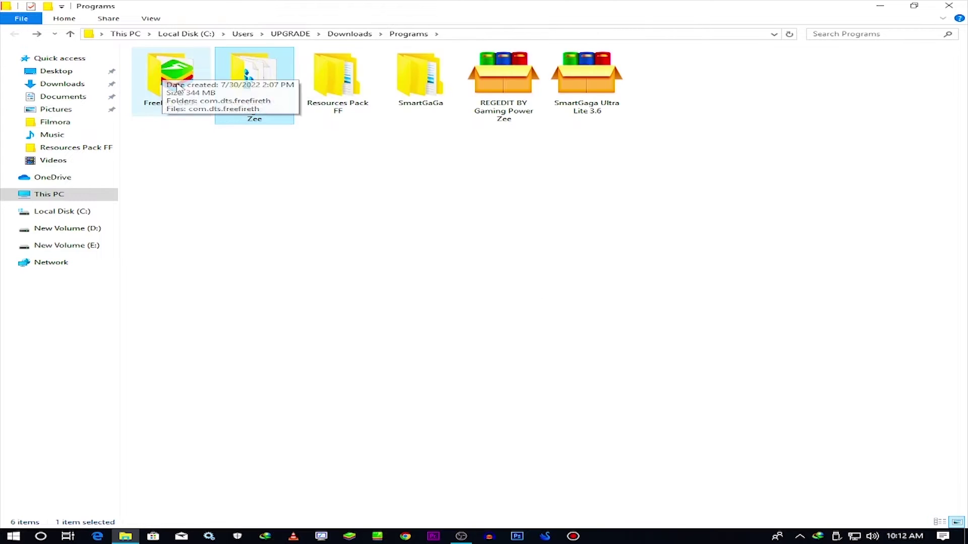
double_click(162, 76)
left_click(880, 6)
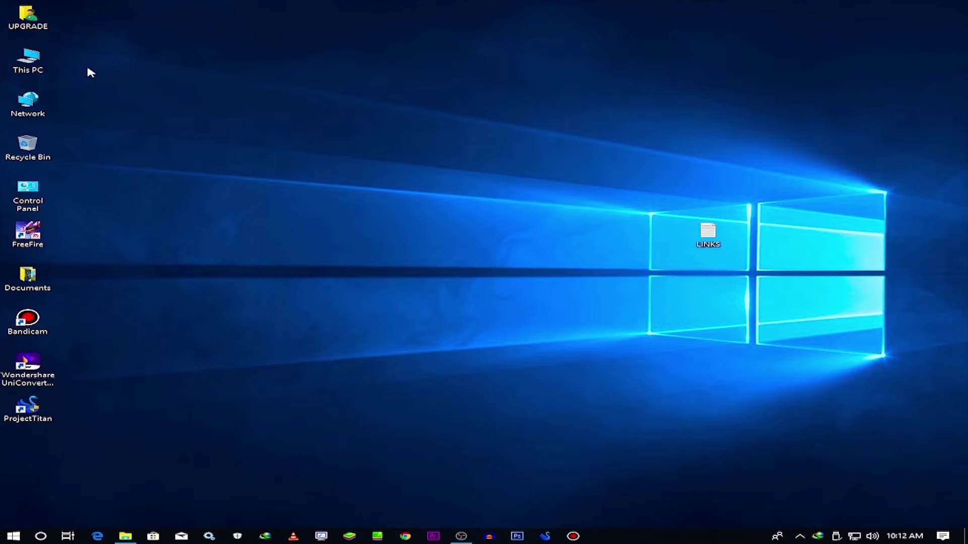
Open the Engine folder inside SmartGaga Ultra Lite 3.6 on Local Disk (C:) and locate the Launcher application
double_click(36, 61)
double_click(254, 158)
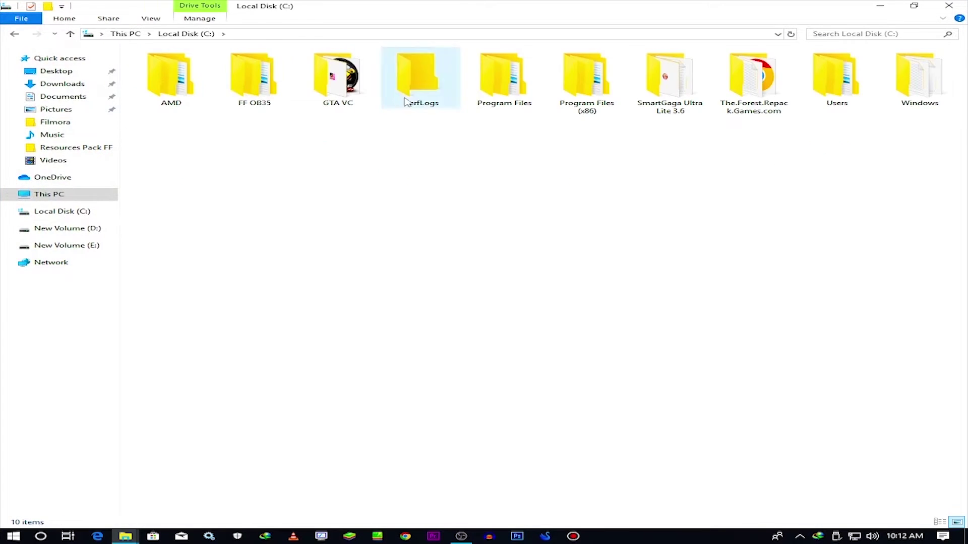
double_click(683, 93)
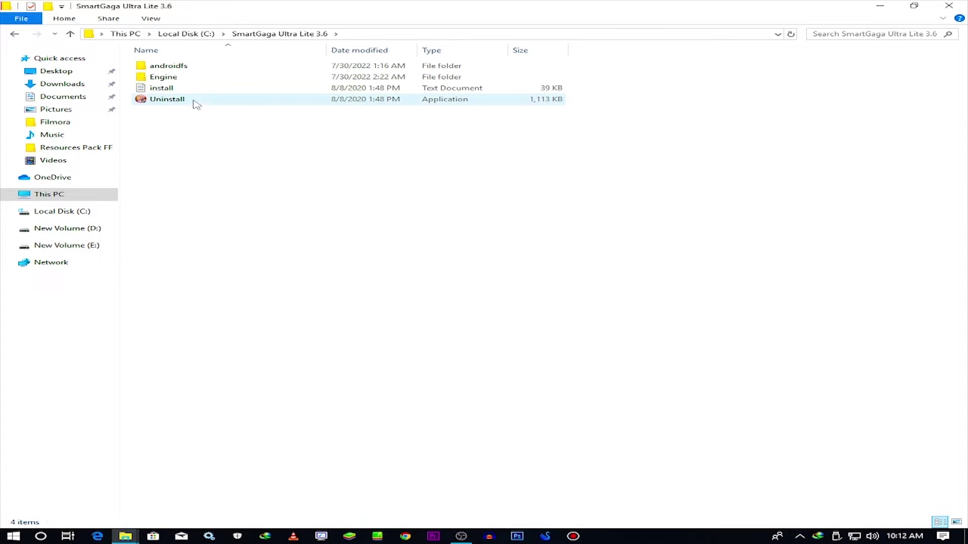
double_click(193, 77)
scroll(264, 335, "down", 10)
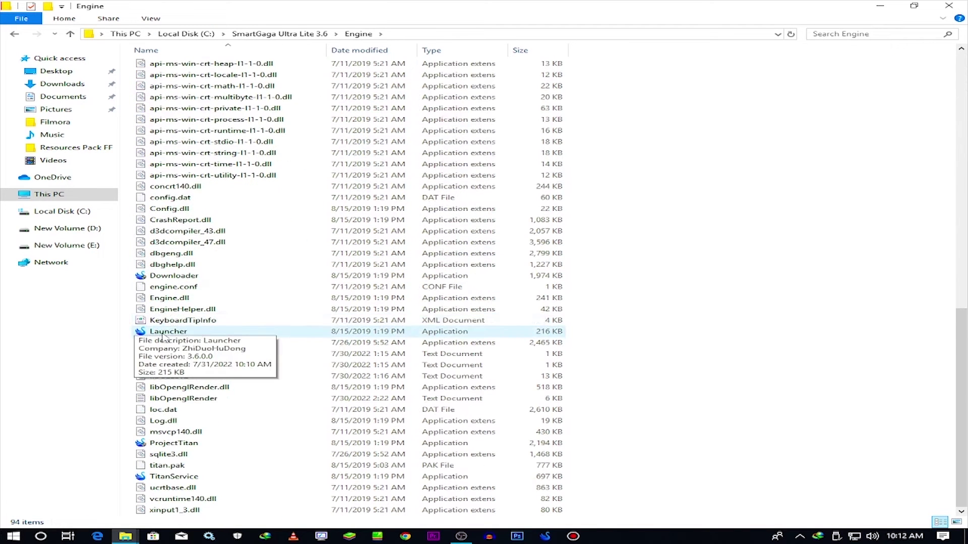
Create a desktop shortcut for the Launcher application and return to the desktop
right_click(164, 333)
mouse_move(227, 241)
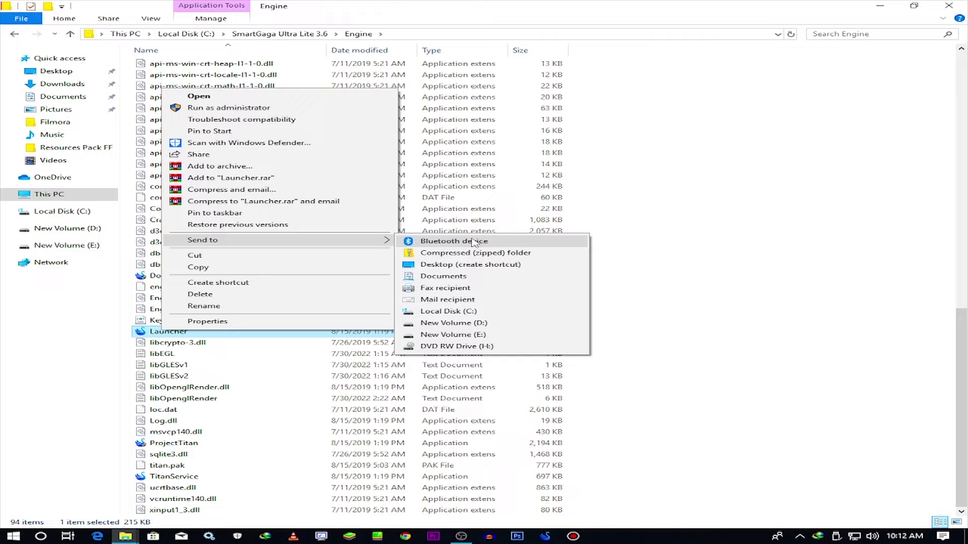
left_click(463, 265)
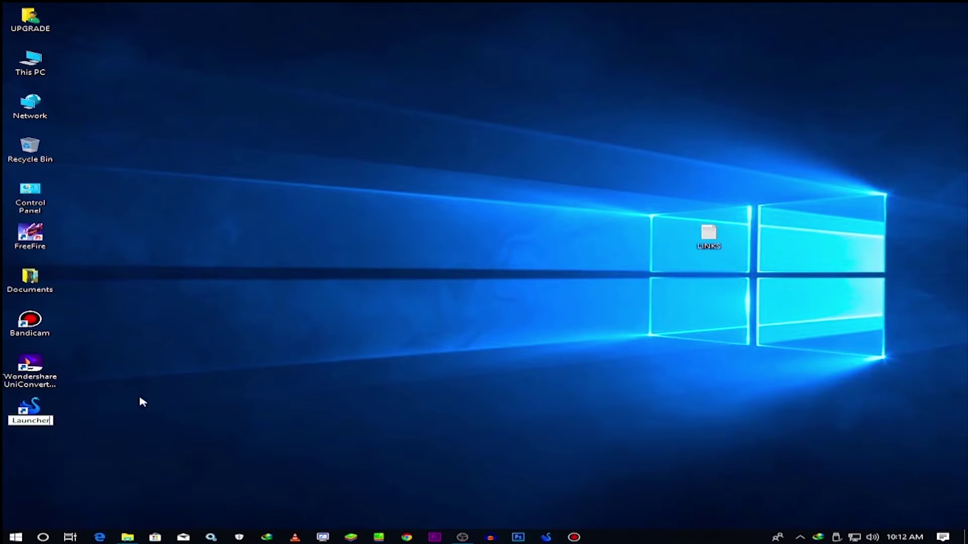
key("Return")
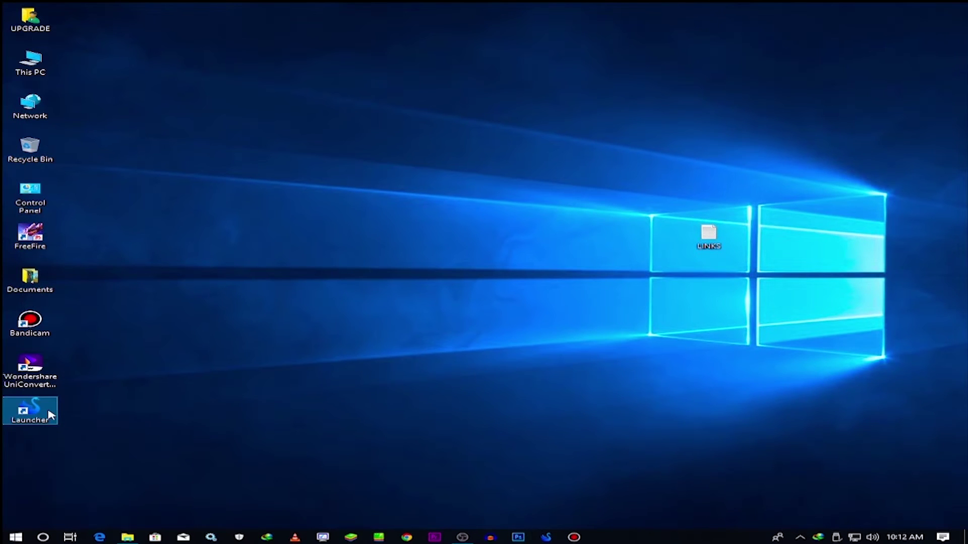
right_click(49, 410)
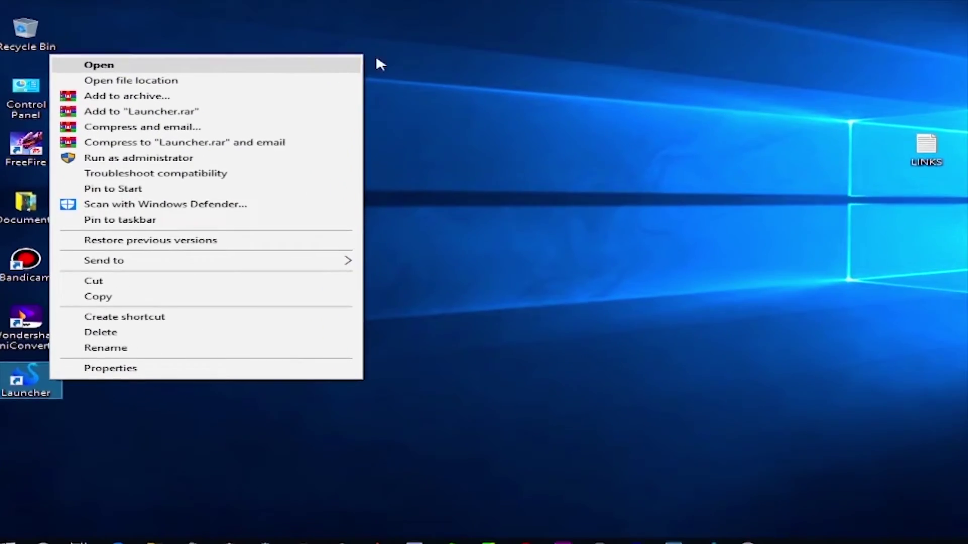
left_click(375, 317)
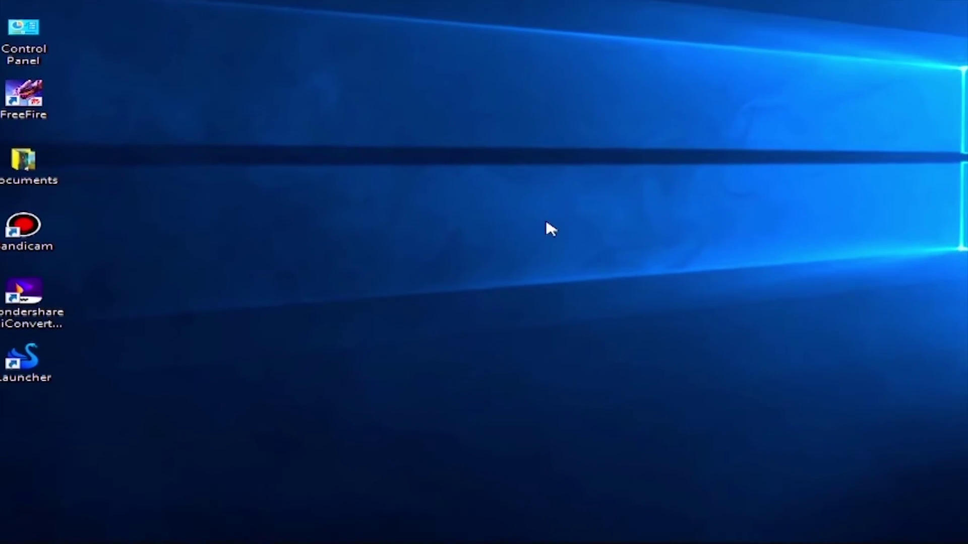
Run regedit to open the Registry Editor
key("super+r")
key("BackSpace")
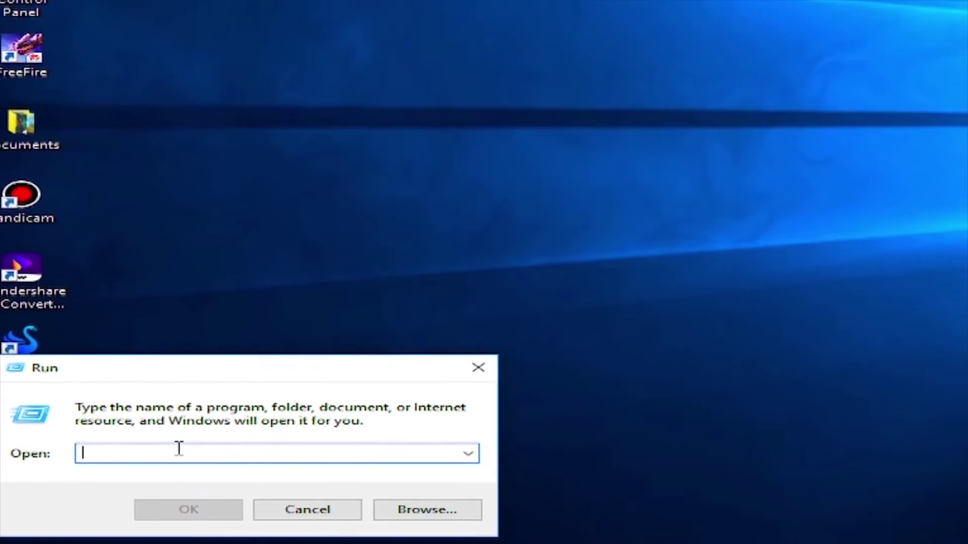
type("r")
type("ege")
type("d")
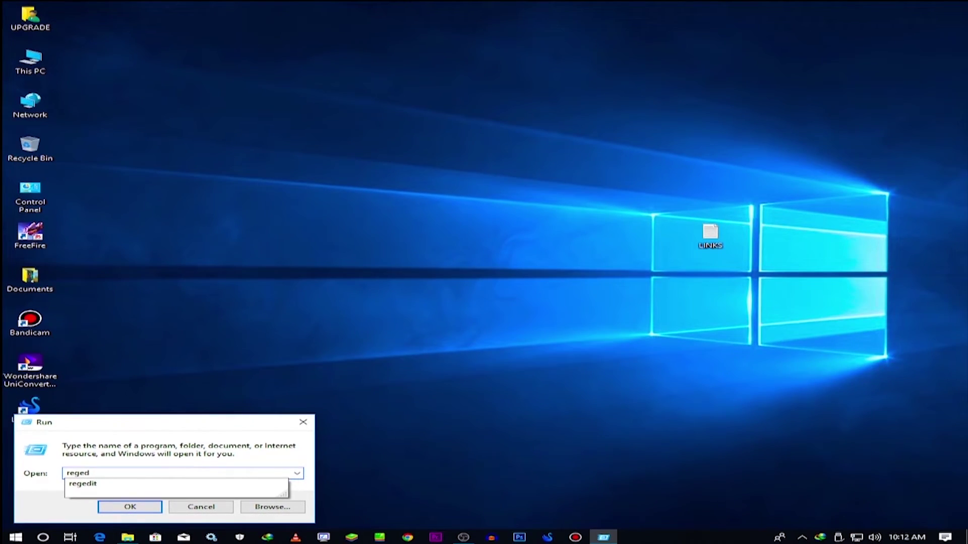
type("it")
key("Return")
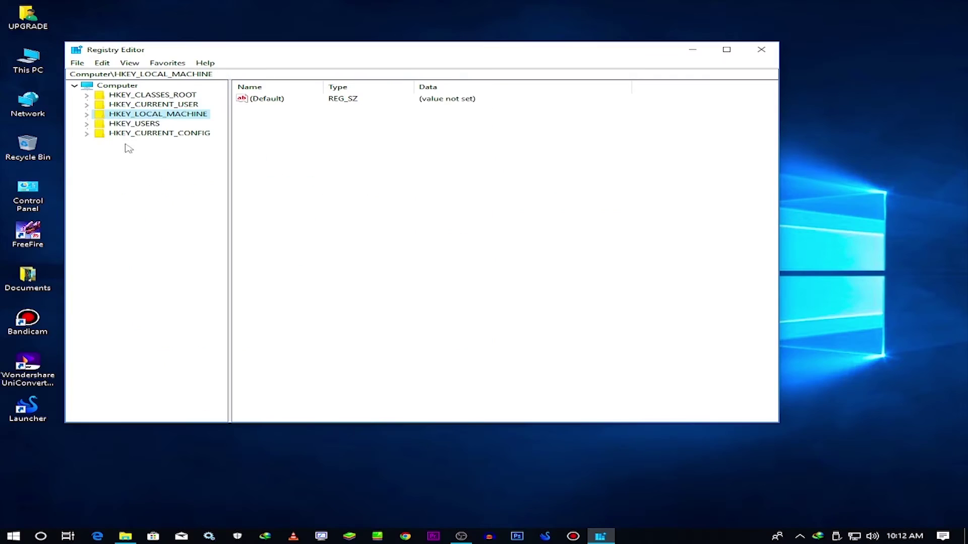
Go to the registry key HKEY_LOCAL_MACHINE\SOFTWARE\SmartGaGa\ProjectTitan\sensibility\0
double_click(149, 114)
double_click(144, 161)
scroll(157, 336, "down", 1)
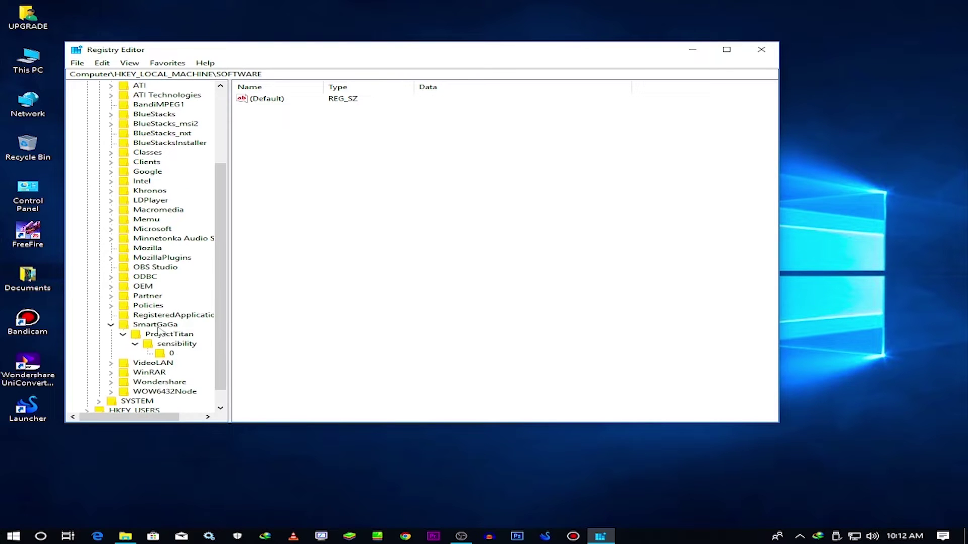
double_click(155, 335)
double_click(155, 334)
double_click(169, 344)
double_click(176, 354)
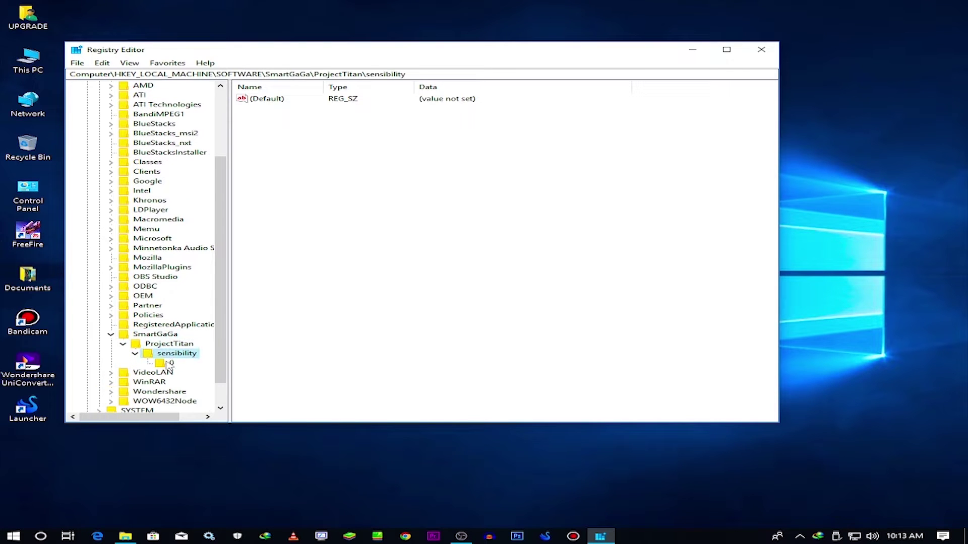
left_click(172, 363)
Set the GPU registry value to decimal 1024 and close the Registry Editor
double_click(259, 190)
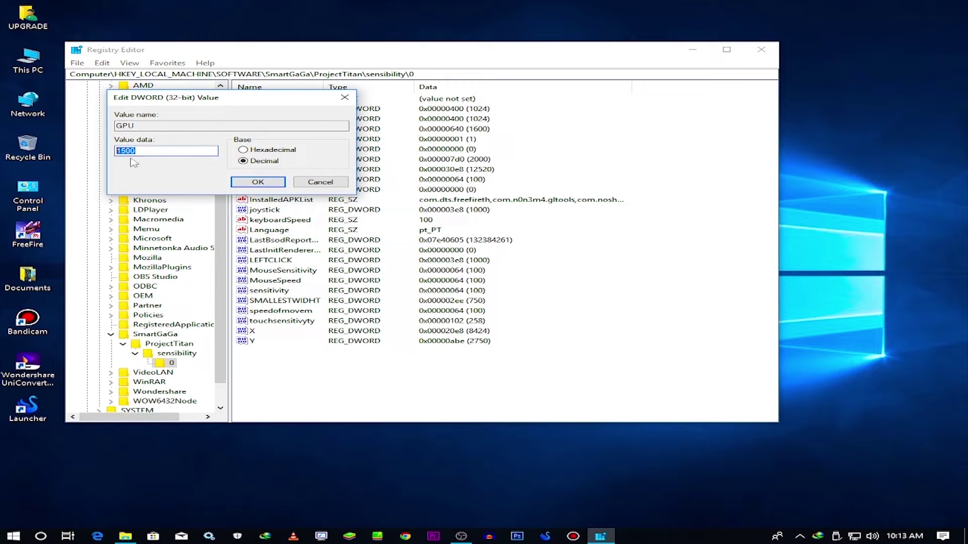
type("1024")
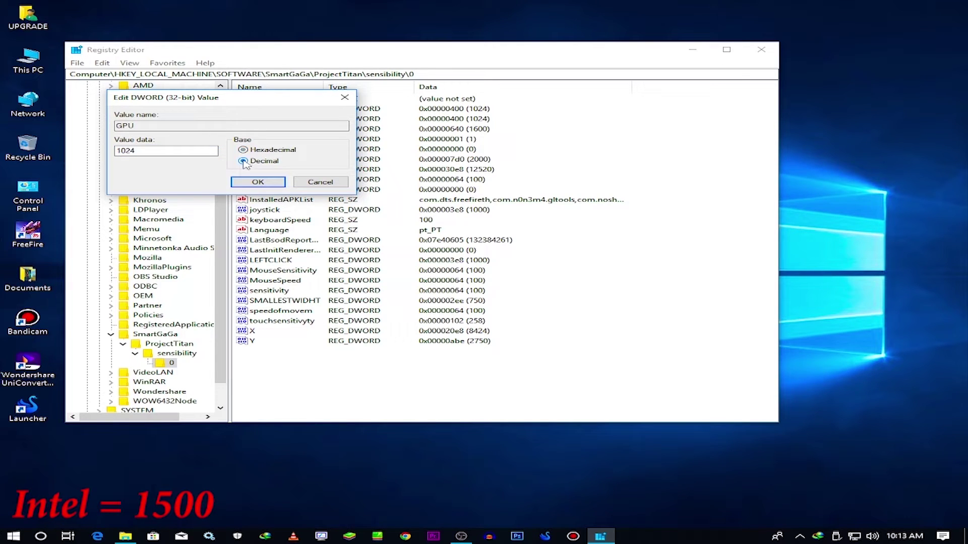
left_click(259, 182)
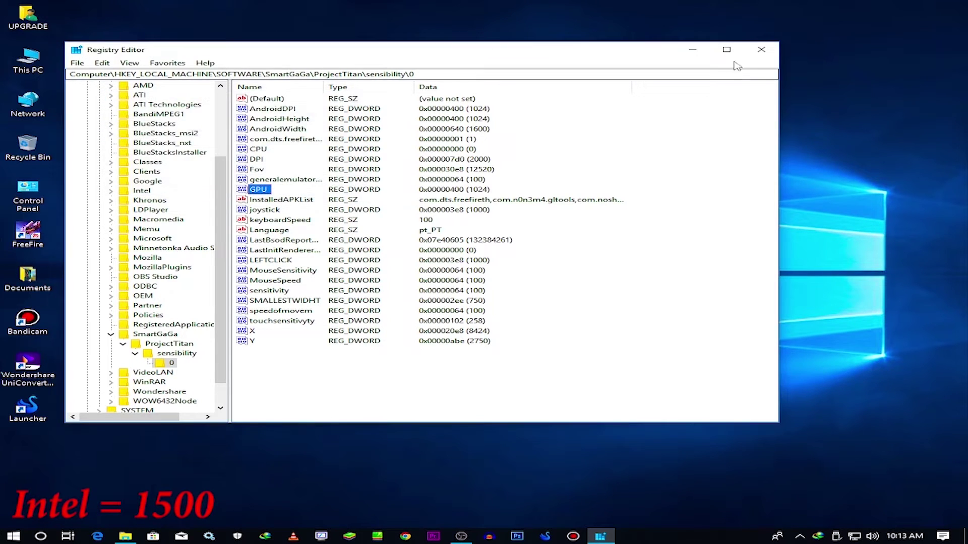
left_click(761, 49)
right_click(473, 156)
right_click(456, 201)
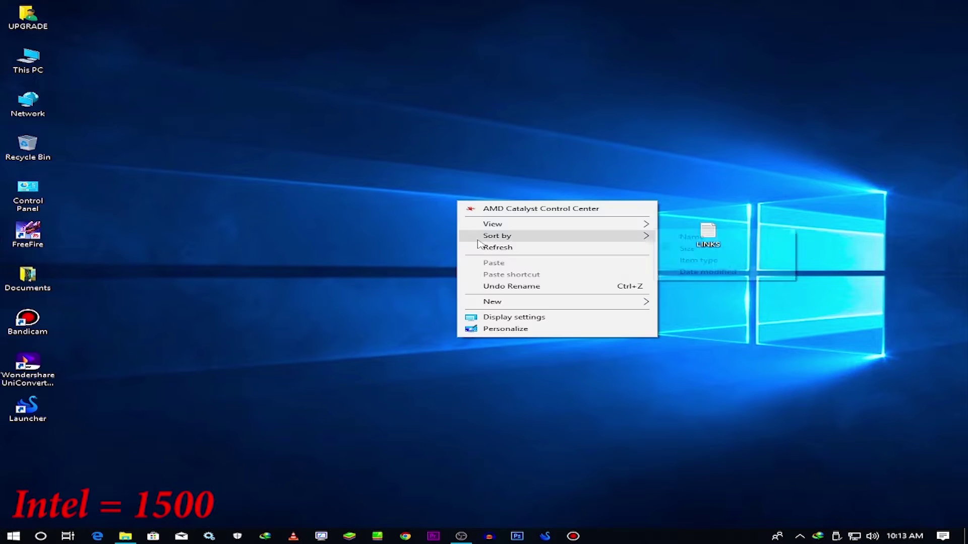
left_click(487, 249)
right_click(480, 251)
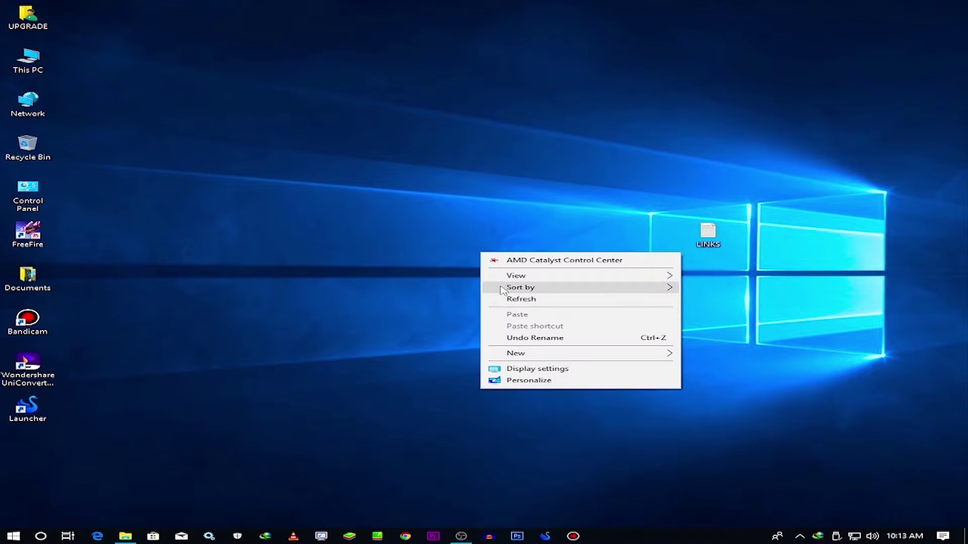
left_click(508, 298)
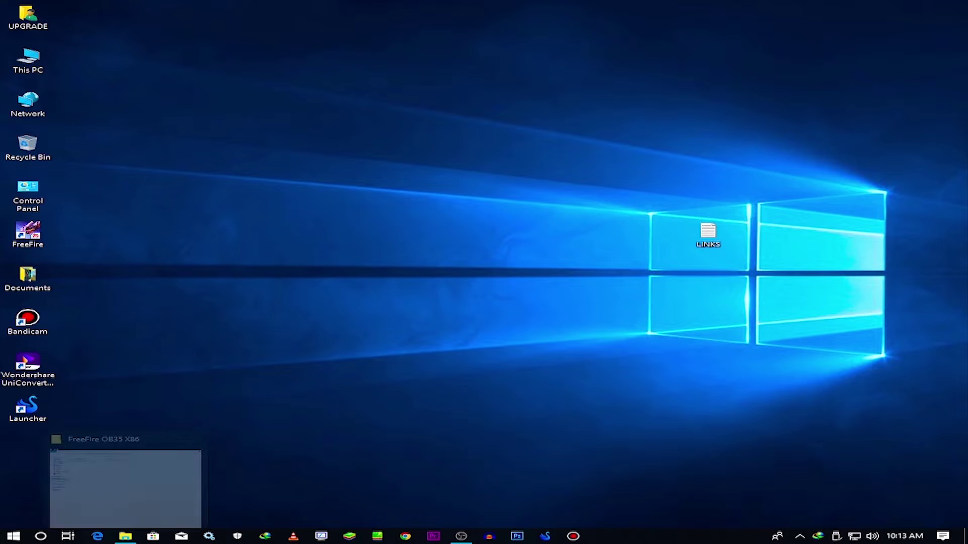
left_click(121, 535)
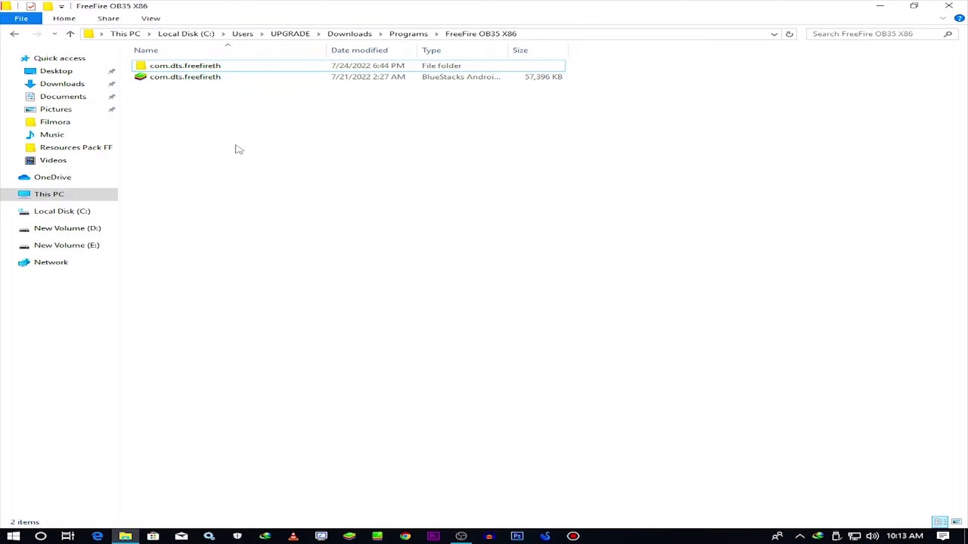
left_click(126, 536)
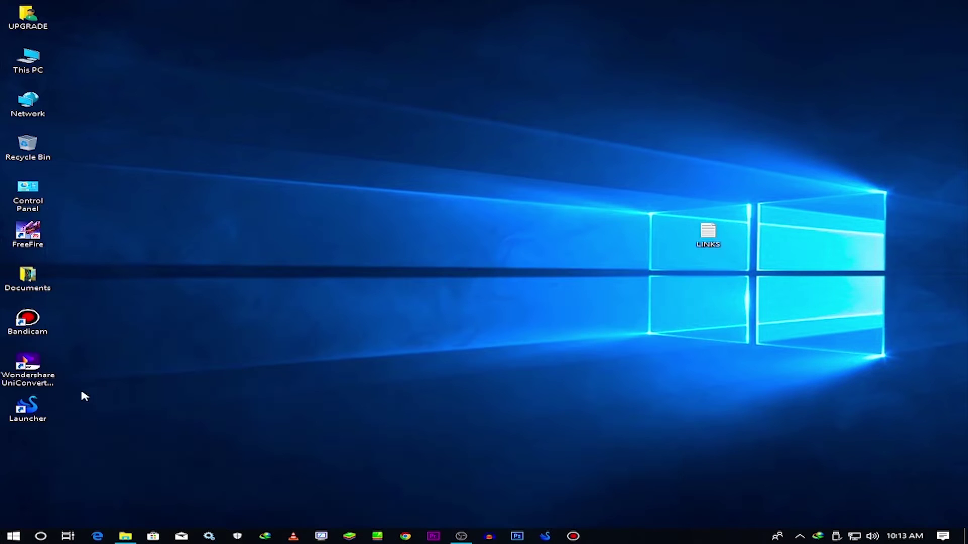
Start the emulator from the desktop Launcher shortcut and allow SmartGaGa access through Windows Defender Firewall
right_click(21, 411)
left_click(72, 173)
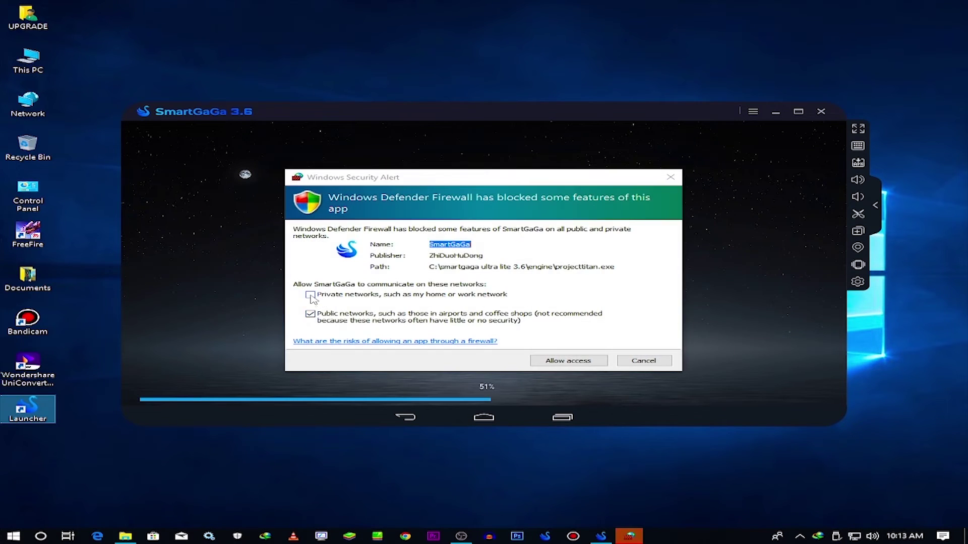
left_click(557, 361)
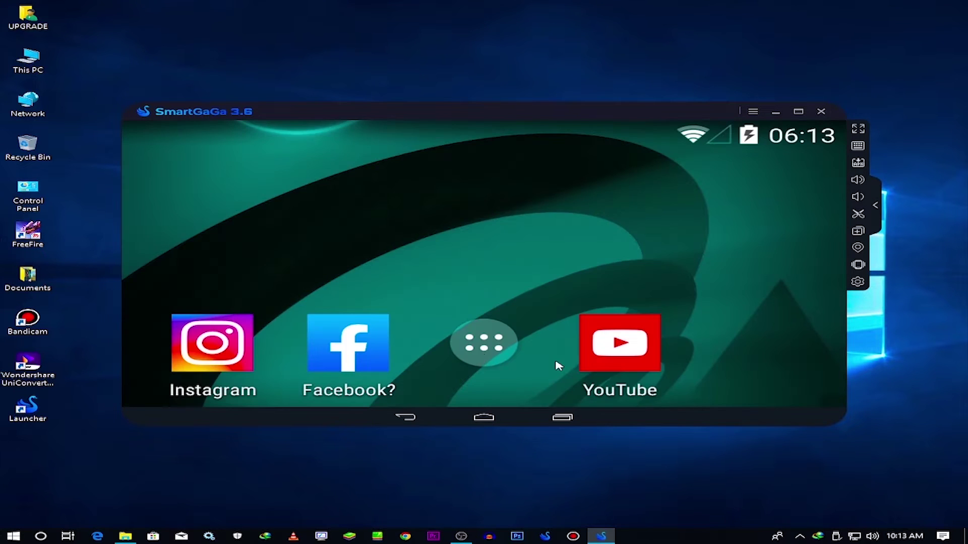
In the emulator's advanced settings, set the CPU to 2 cores and the RAM to 2048M
left_click(748, 112)
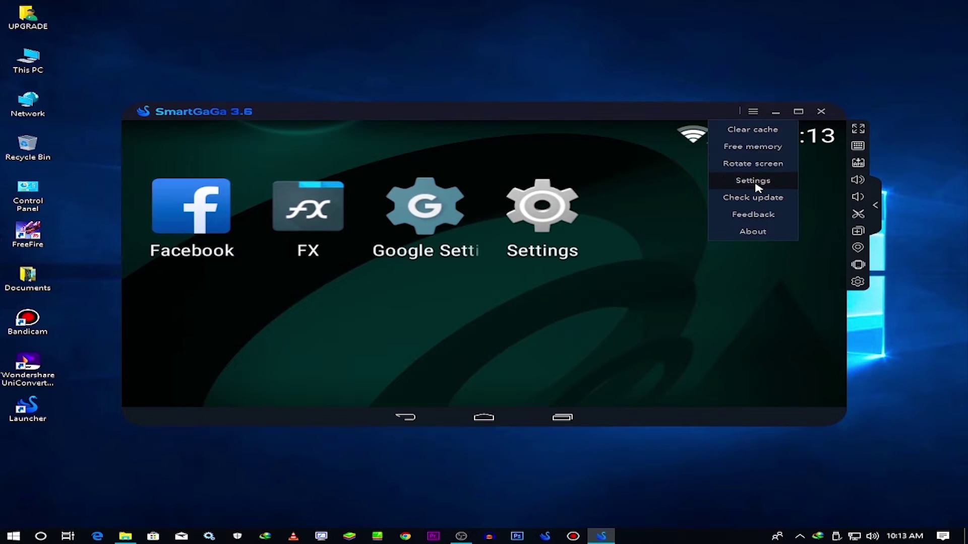
left_click(754, 184)
left_click(296, 183)
left_click(521, 161)
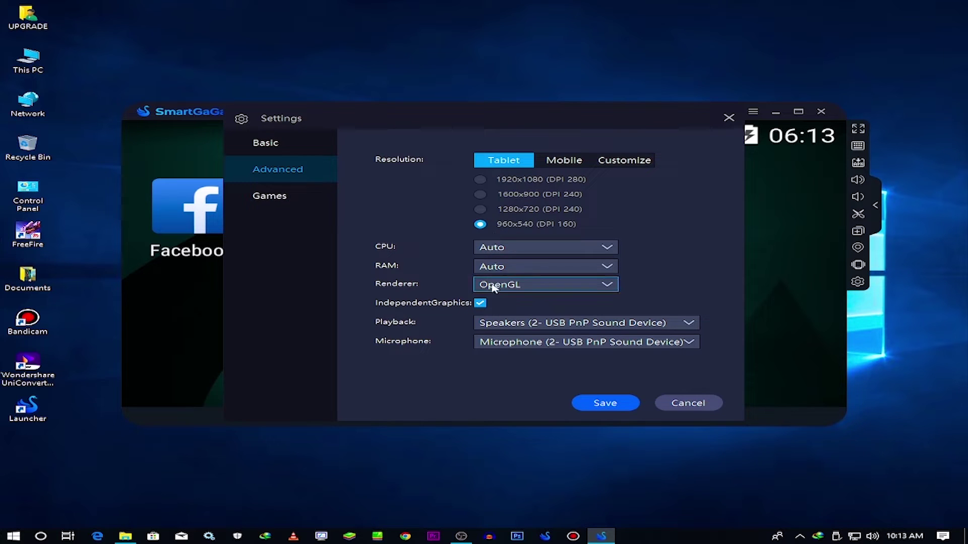
left_click(514, 247)
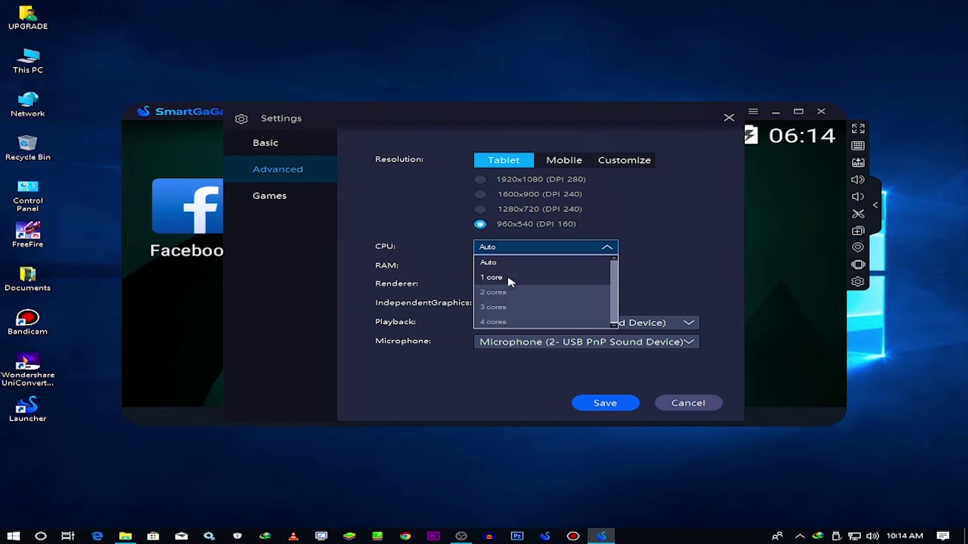
left_click(496, 292)
left_click(524, 265)
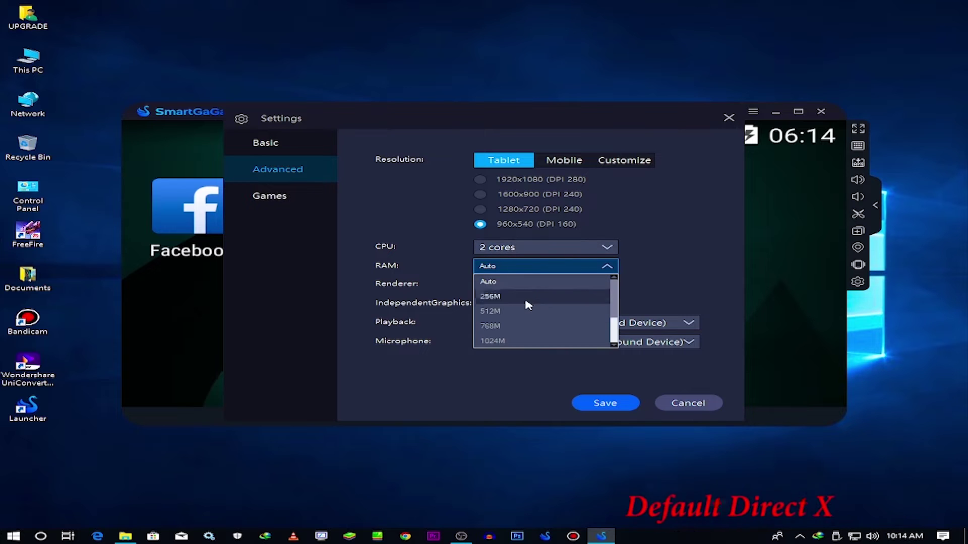
left_click(514, 326)
Set the renderer to OpenGL, save the emulator settings and confirm so that the emulator closes
left_click(515, 284)
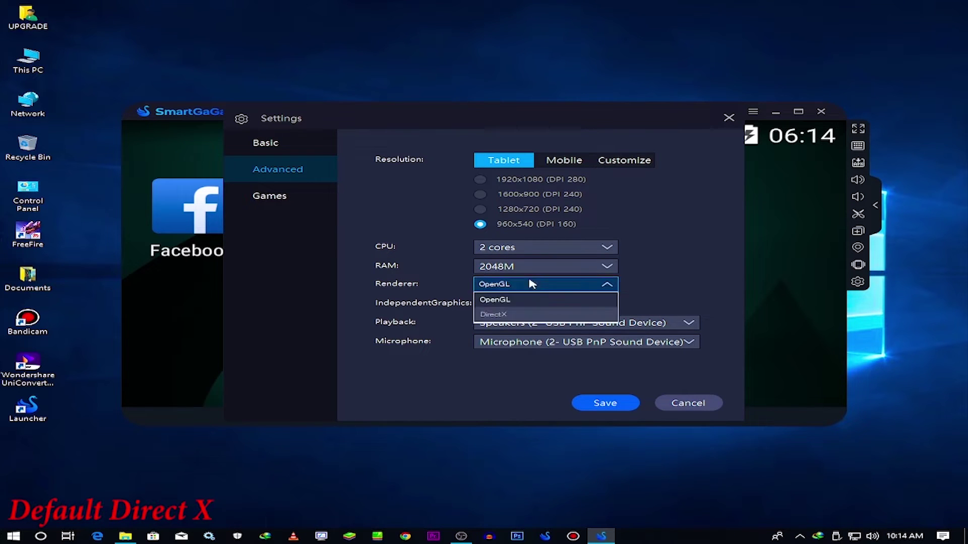
left_click(513, 315)
left_click(515, 284)
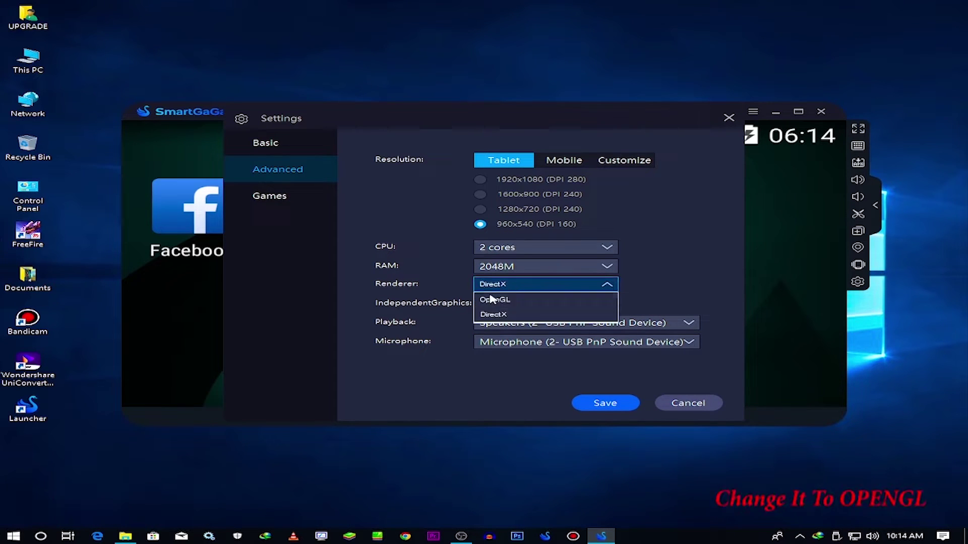
left_click(494, 300)
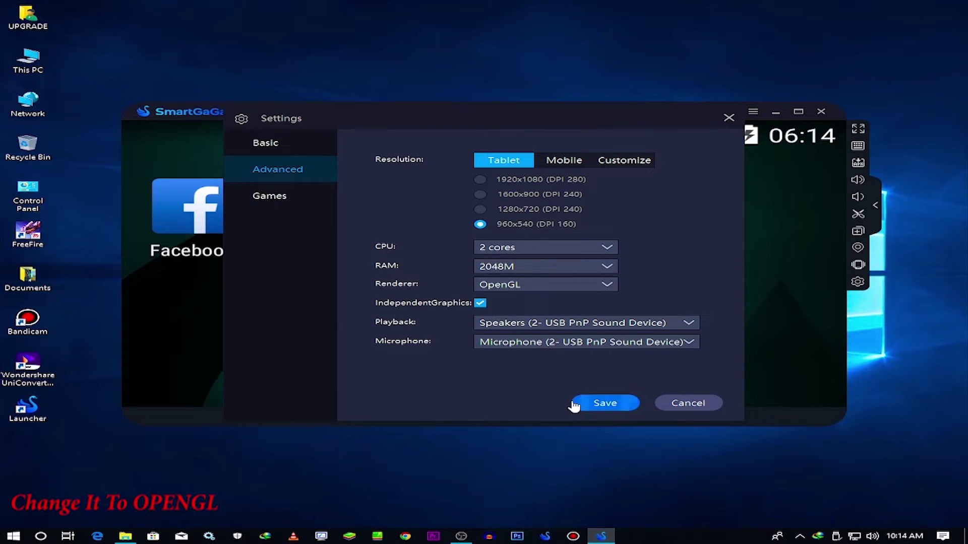
left_click(605, 403)
left_click(540, 308)
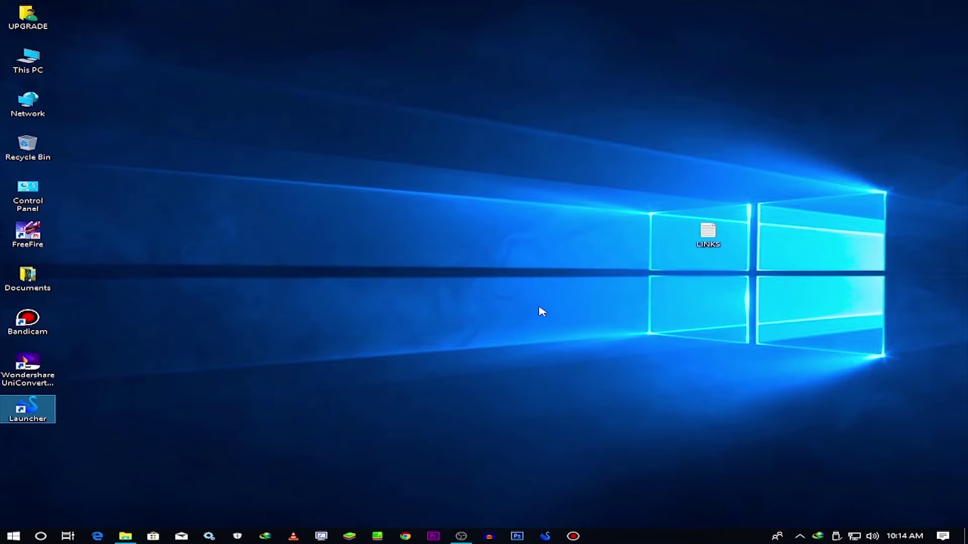
left_click(541, 311)
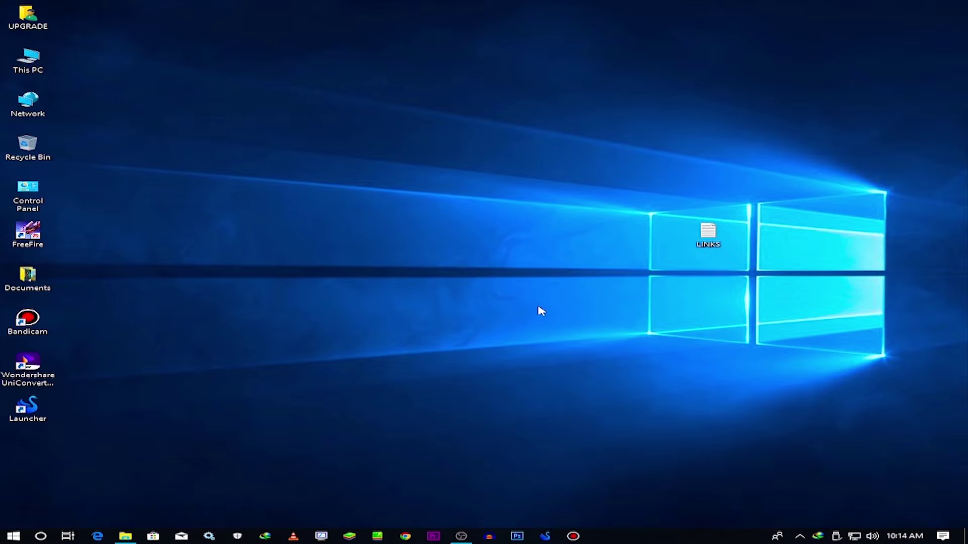
Copy the SmartGaGa folder from Downloads\Programs and return to the desktop
left_click(125, 536)
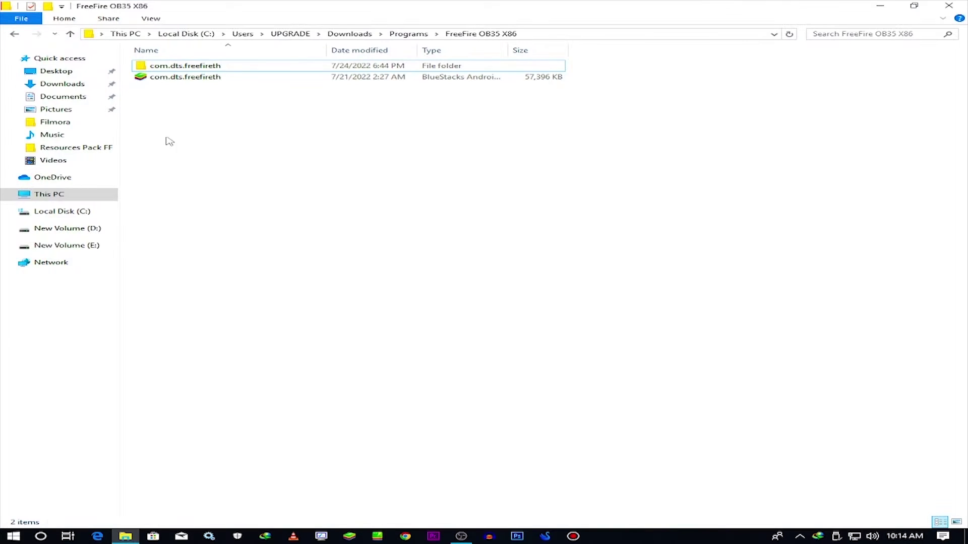
key("BackSpace")
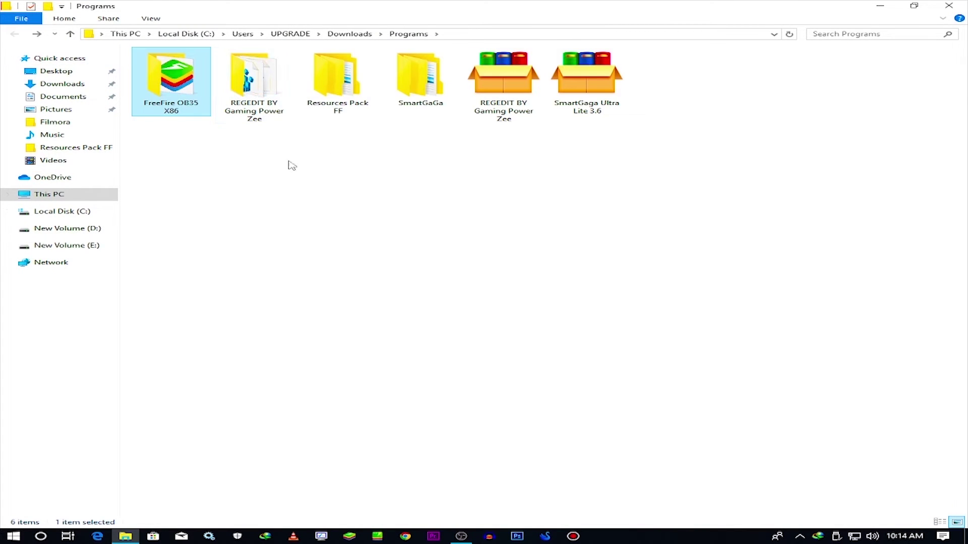
left_click(289, 162)
right_click(407, 83)
left_click(447, 298)
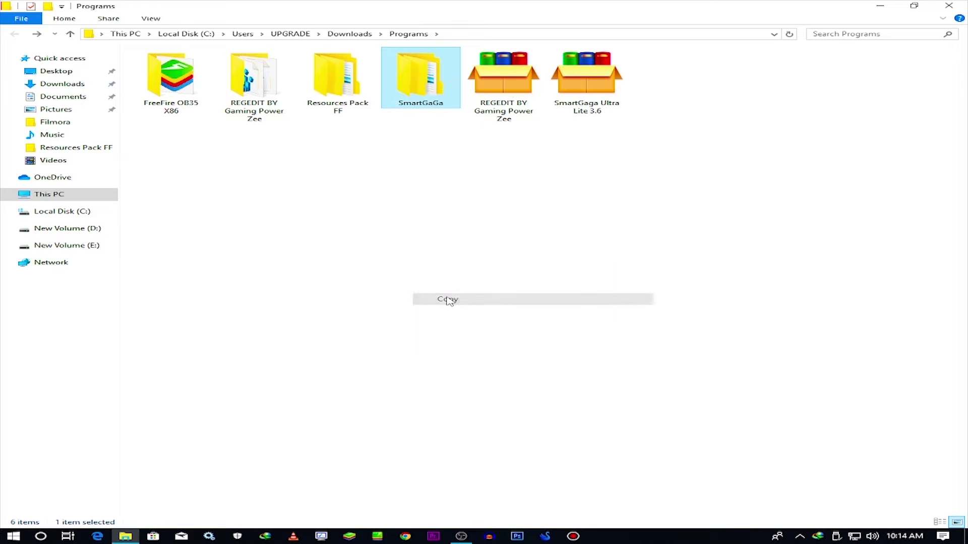
left_click(880, 5)
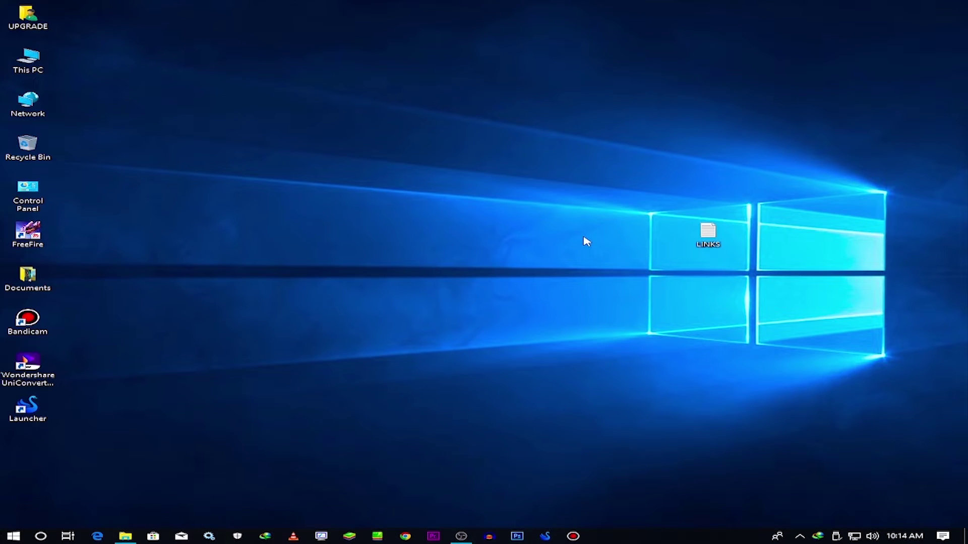
Paste the SmartGaGa folder into AppData\Roaming, replacing the existing files, and close the folder window
key("super+r")
type("a")
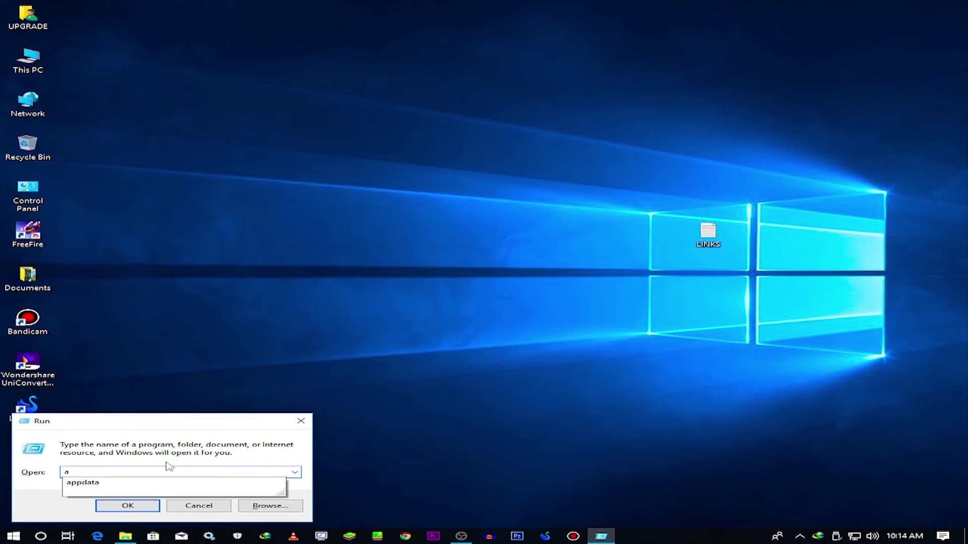
left_click(94, 484)
key("Return")
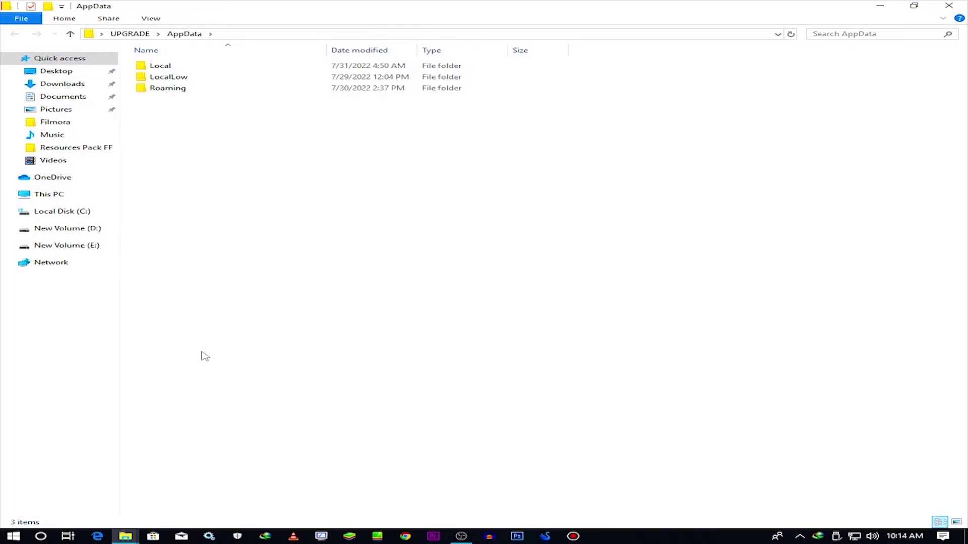
double_click(194, 88)
right_click(313, 341)
left_click(349, 429)
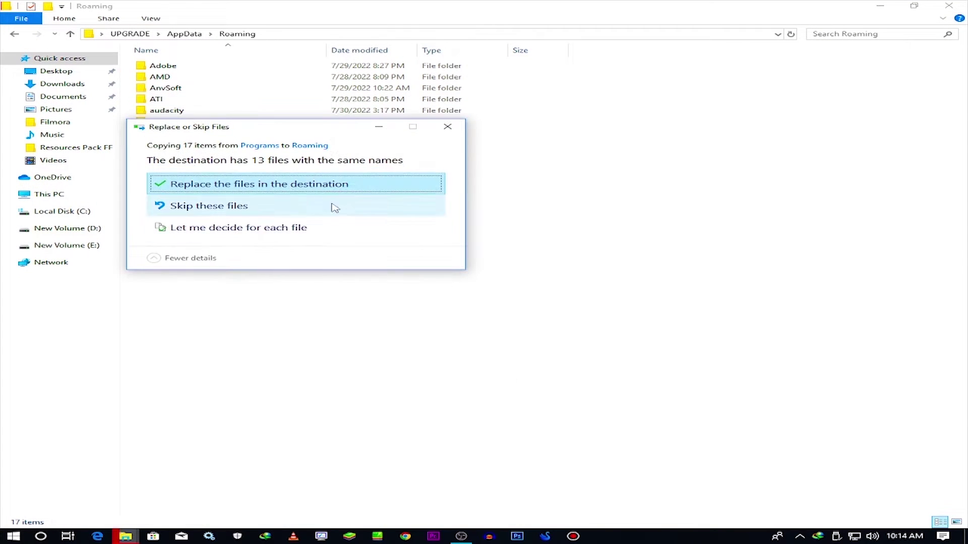
left_click(289, 185)
left_click(949, 6)
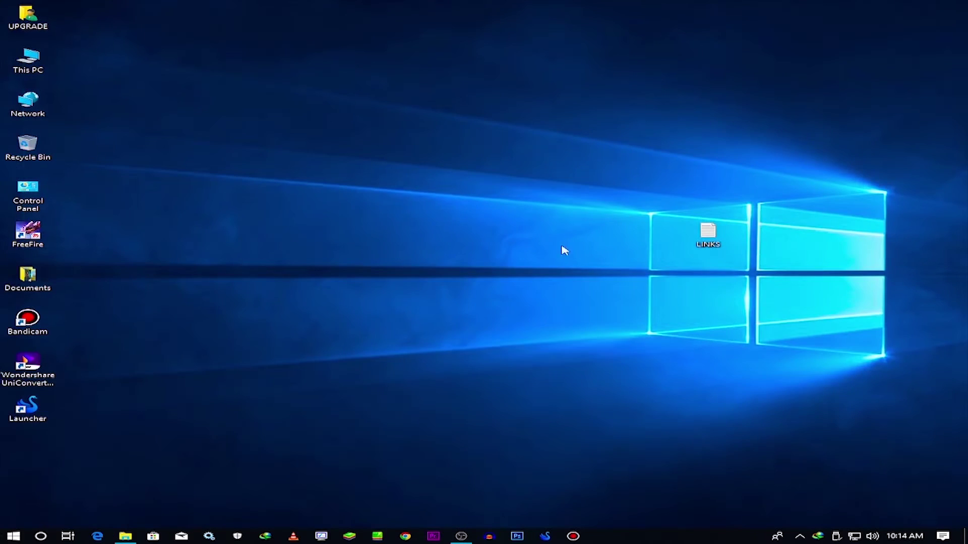
Restart the emulator and install Free Fire from the com.dts.freefireth APK in the FreeFire OB35 X86 folder
right_click(436, 293)
left_click(488, 338)
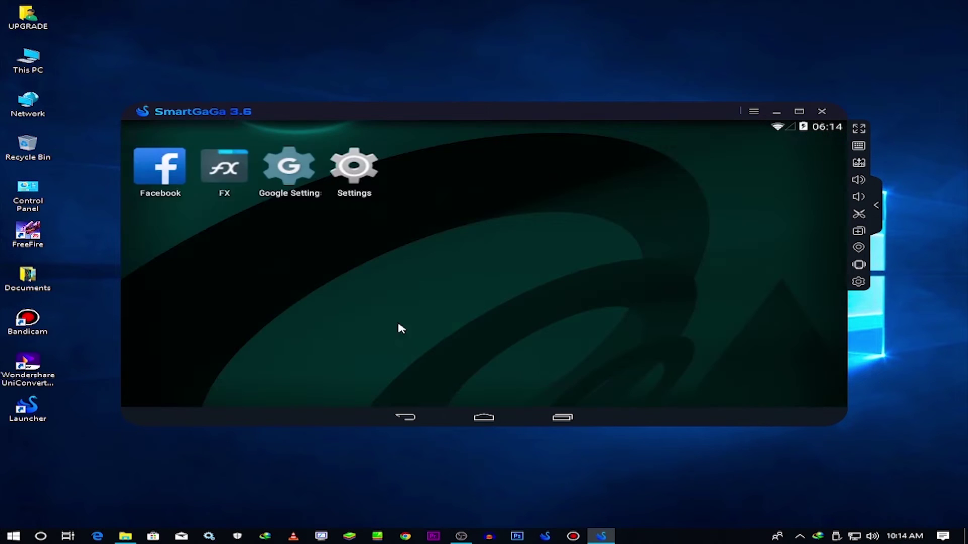
left_click(126, 484)
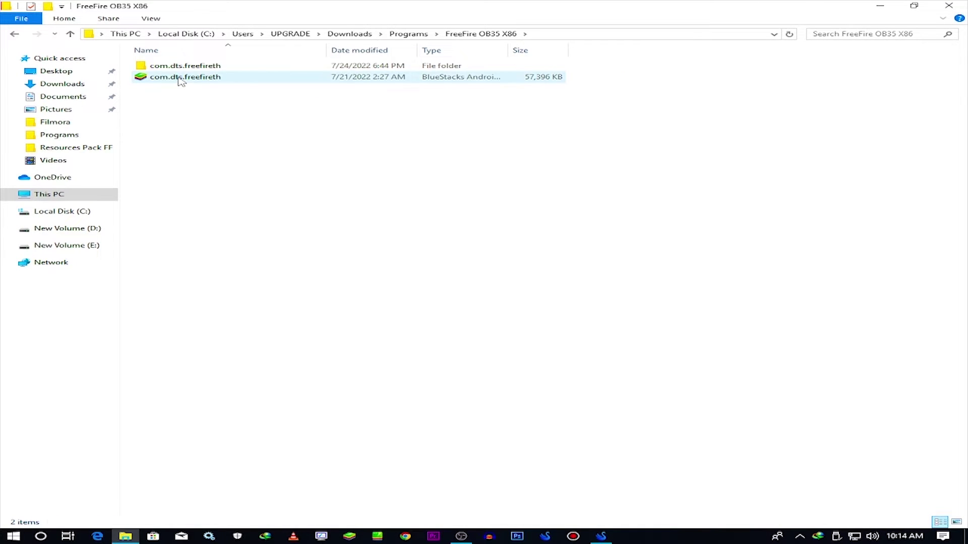
left_click_drag(176, 78, 551, 328)
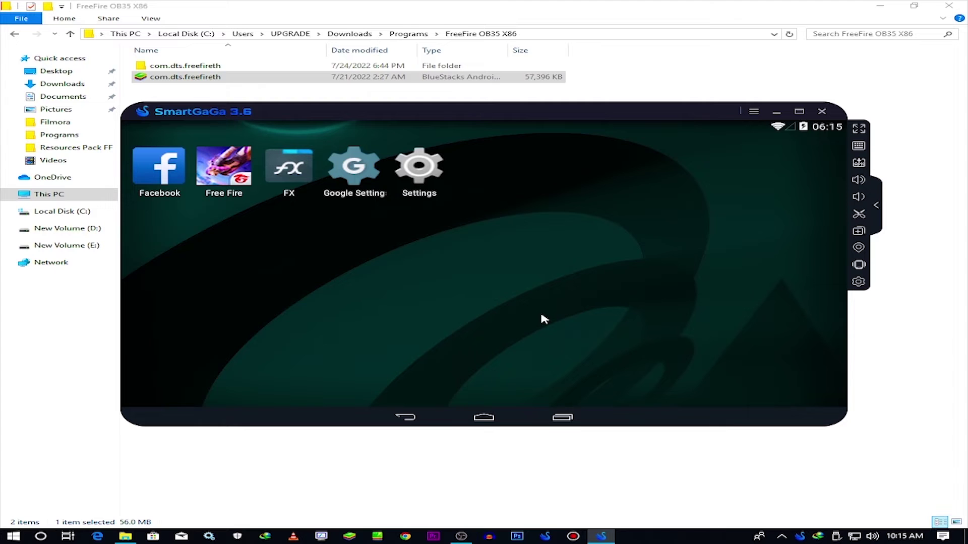
Copy the com.dts.freefireth folder into the Programs folder and cut it together with the Resources Pack FF folder
left_click(780, 494)
left_click(461, 536)
left_click(463, 538)
left_click(172, 65)
right_click(173, 66)
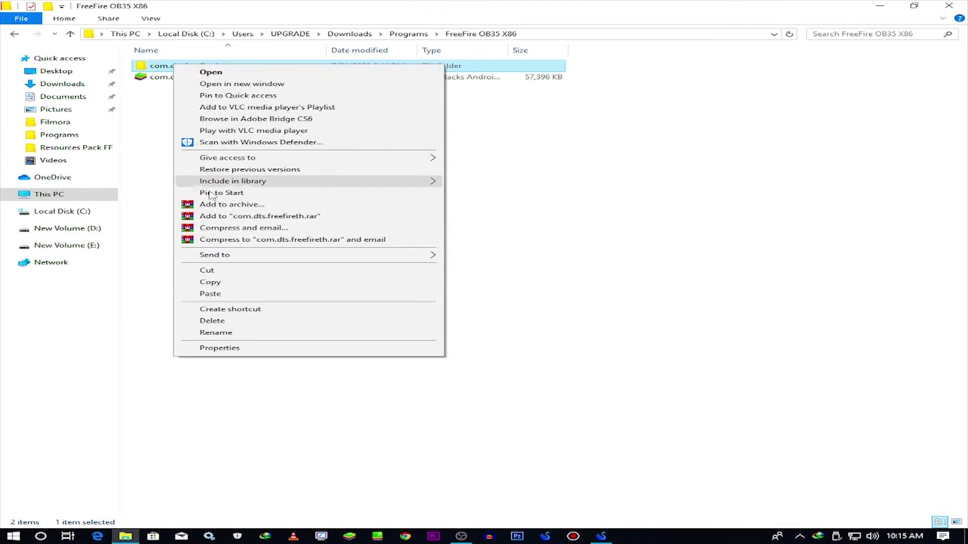
right_click(140, 158)
mouse_move(225, 304)
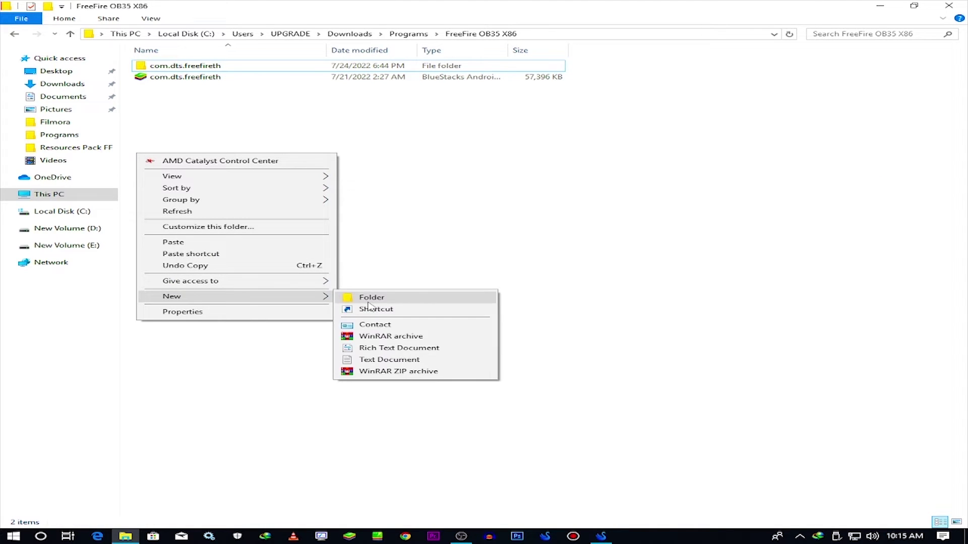
left_click(403, 307)
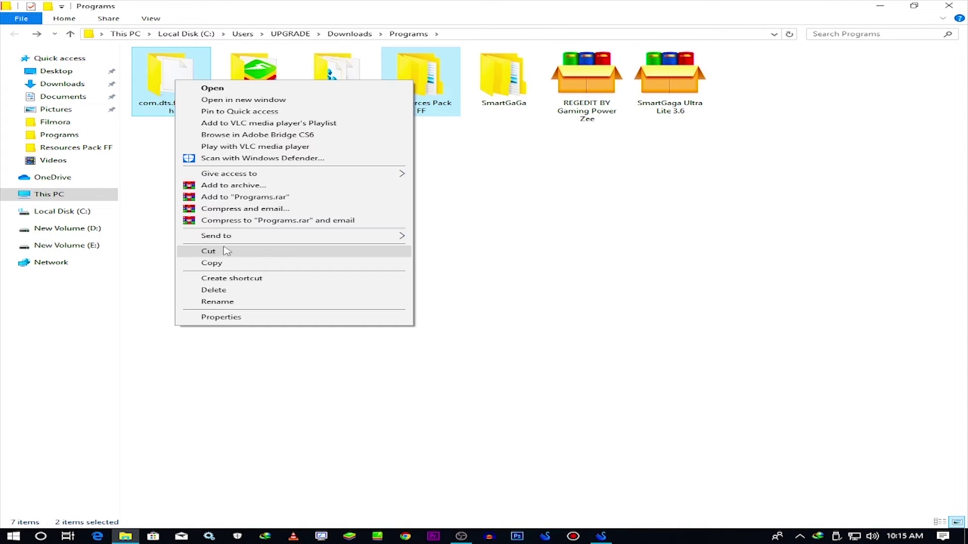
left_click(225, 251)
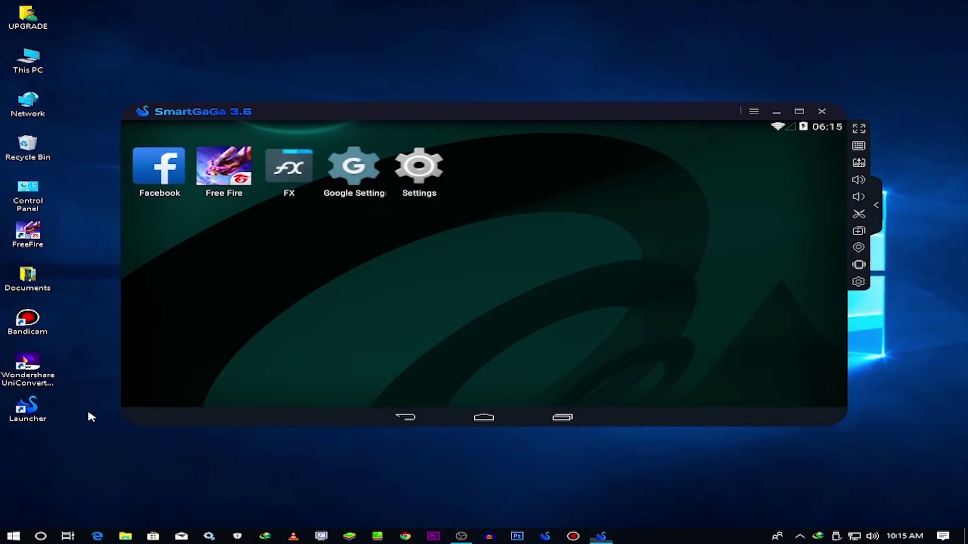
Open the emulator Launcher's file location and paste the com.dts.freefireth and Resources Pack FF folders into Engine\sharefs
right_click(23, 413)
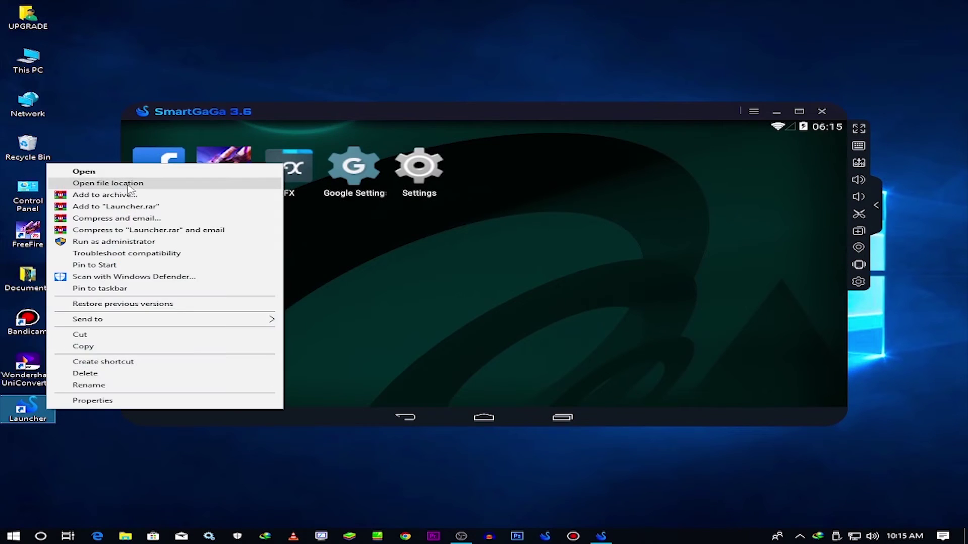
left_click(121, 185)
scroll(263, 202, "up", 8)
right_click(262, 202)
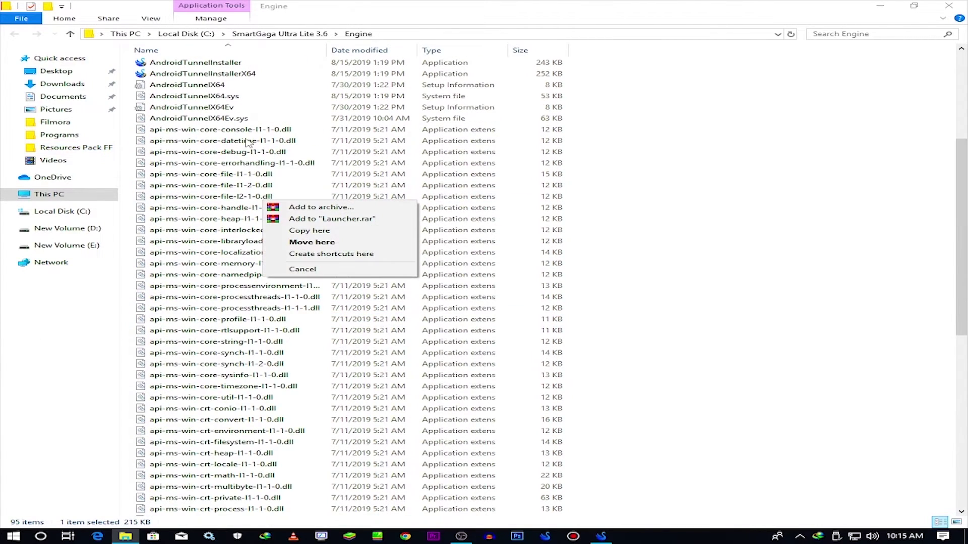
left_click(695, 169)
scroll(694, 171, "up", 3)
double_click(183, 158)
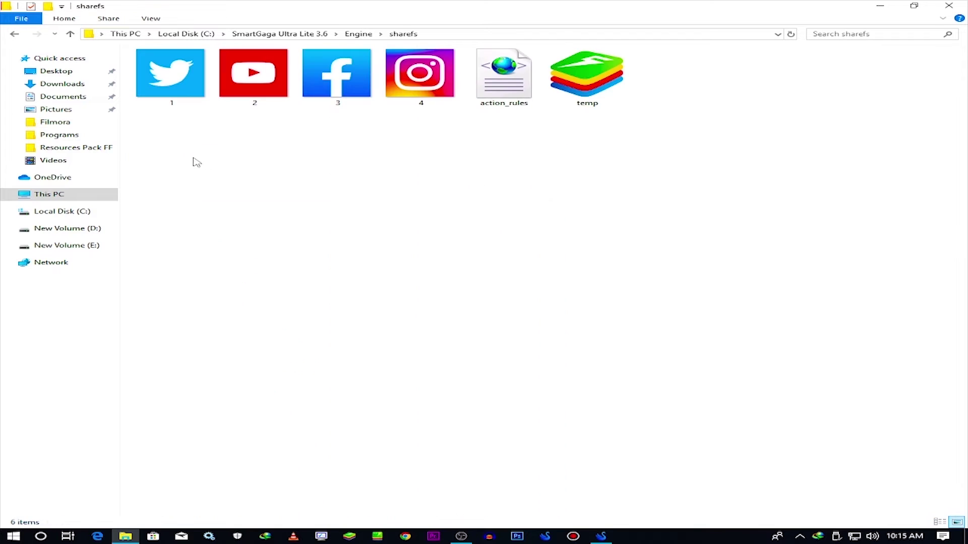
right_click(339, 180)
left_click(399, 269)
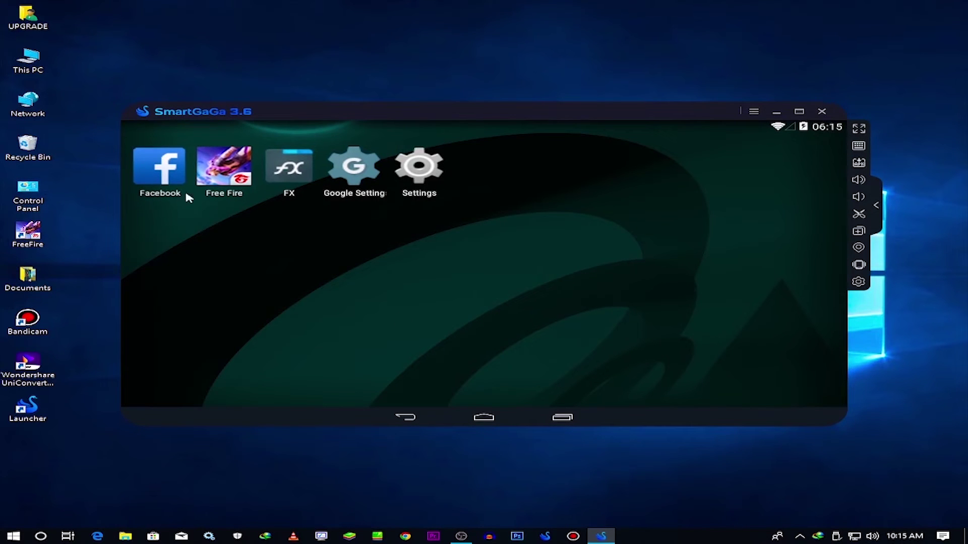
Open the FX file manager in the emulator and cut the com.dts.freefireth folder from the system's share folder
left_click(305, 176)
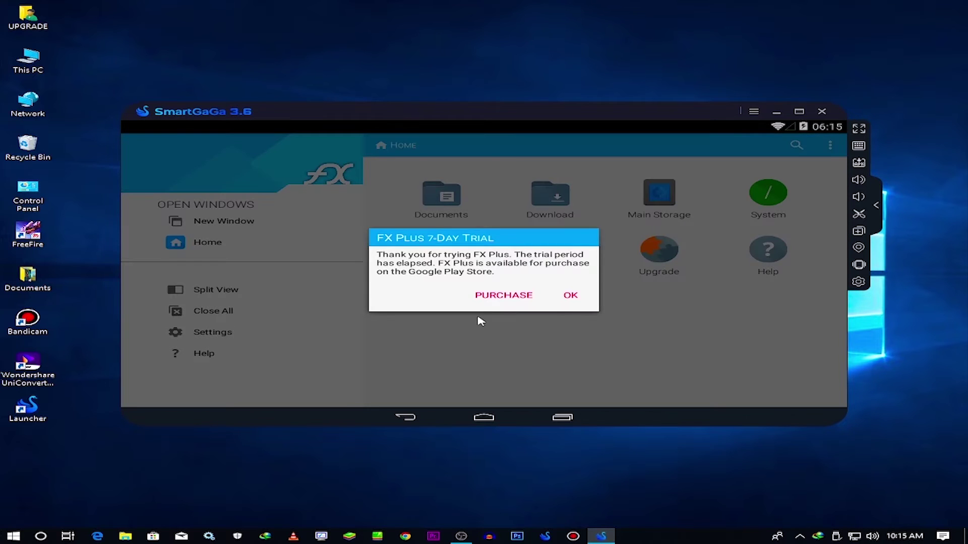
left_click(574, 297)
left_click(779, 203)
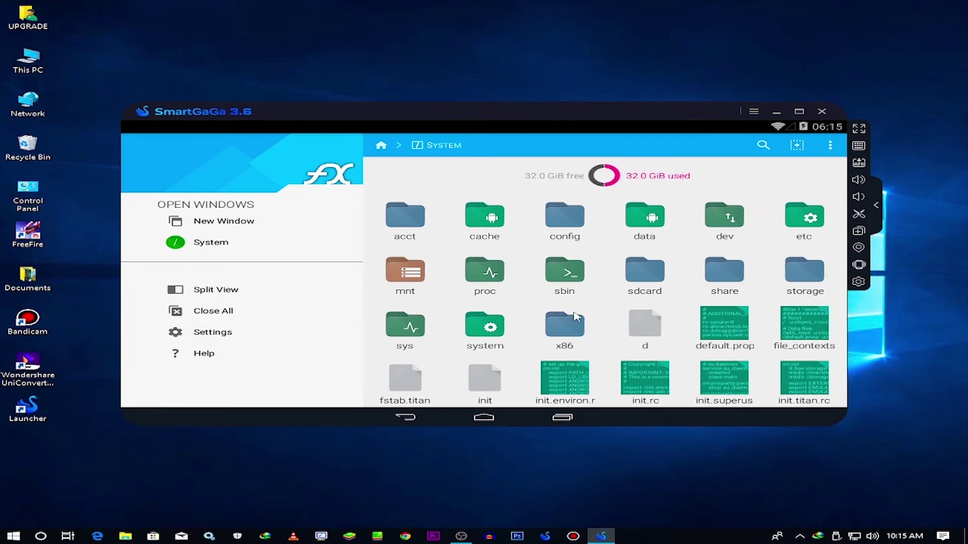
left_click(710, 284)
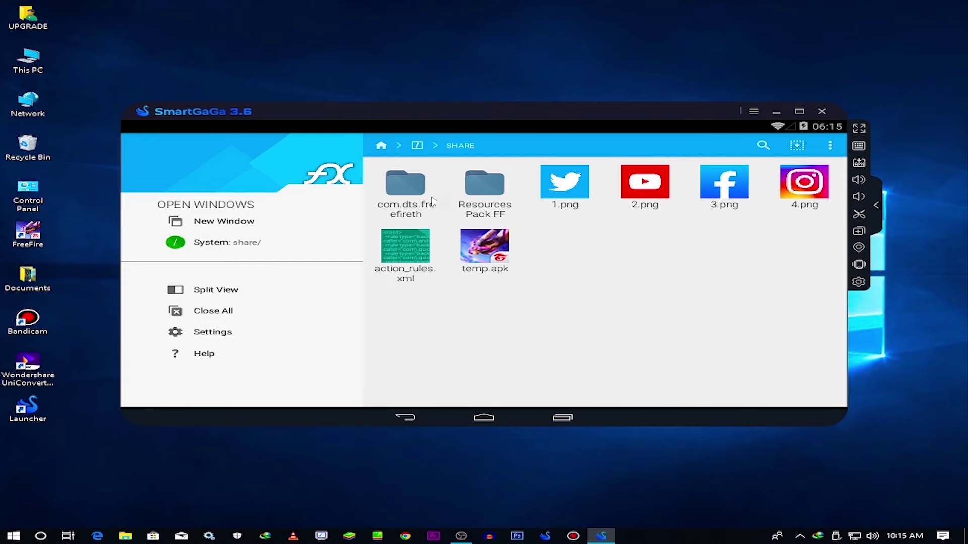
left_click(409, 201)
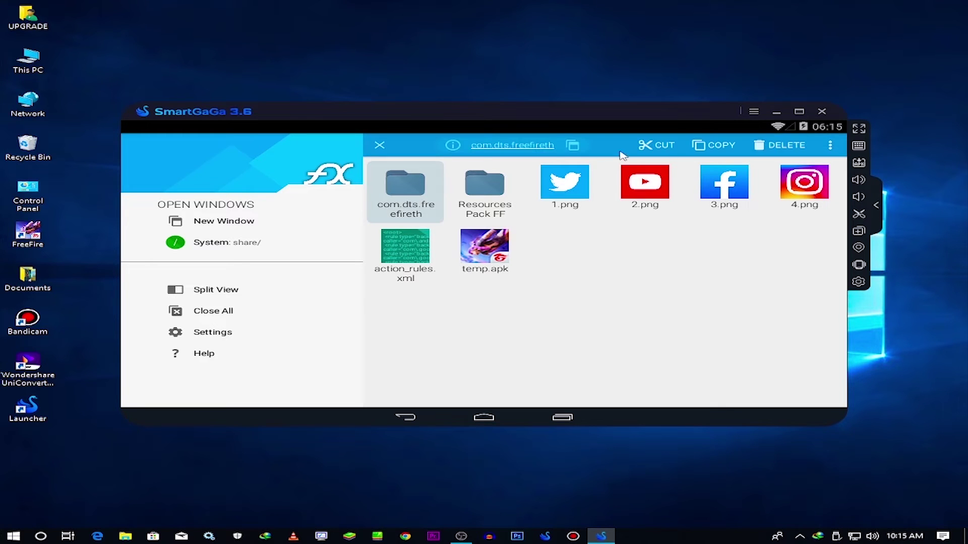
left_click(665, 146)
Move the cut com.dts.freefireth folder into Android/obb in Main Storage, using Overwrite / Merge for the name conflict
left_click(381, 147)
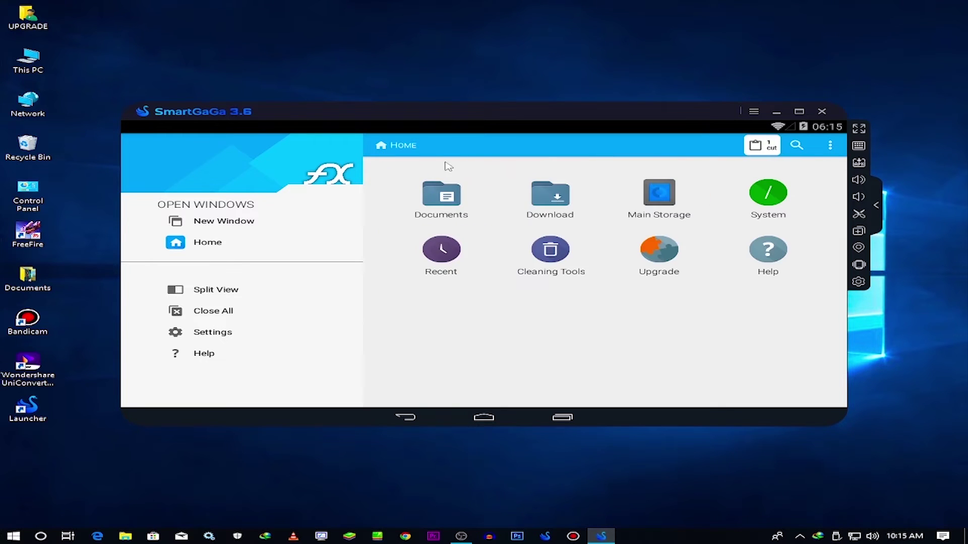
left_click(671, 204)
left_click(481, 214)
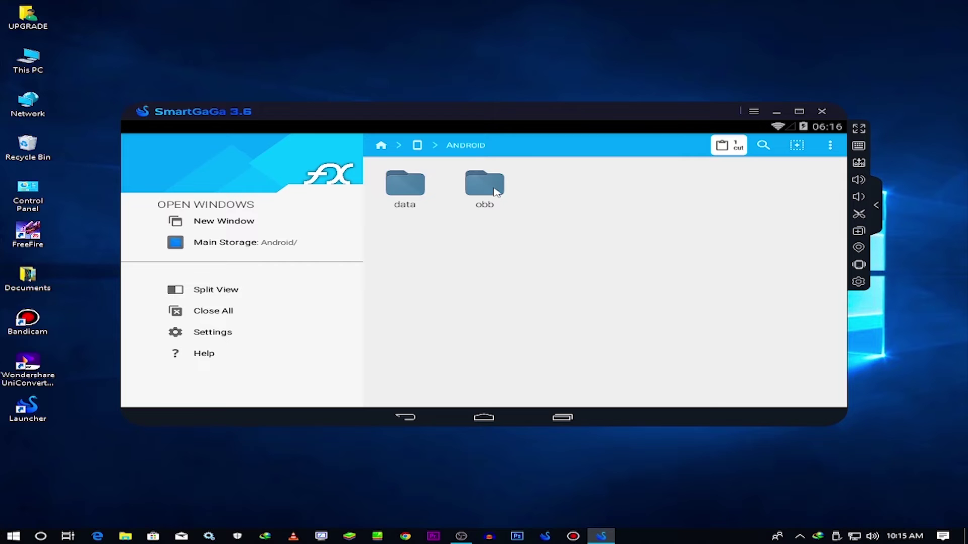
left_click(496, 192)
left_click(729, 146)
left_click(822, 393)
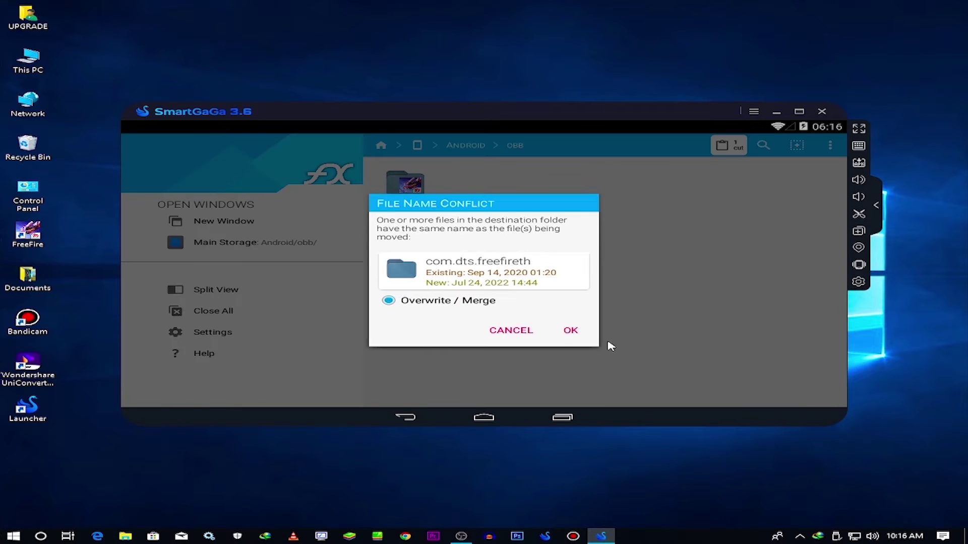
left_click(571, 333)
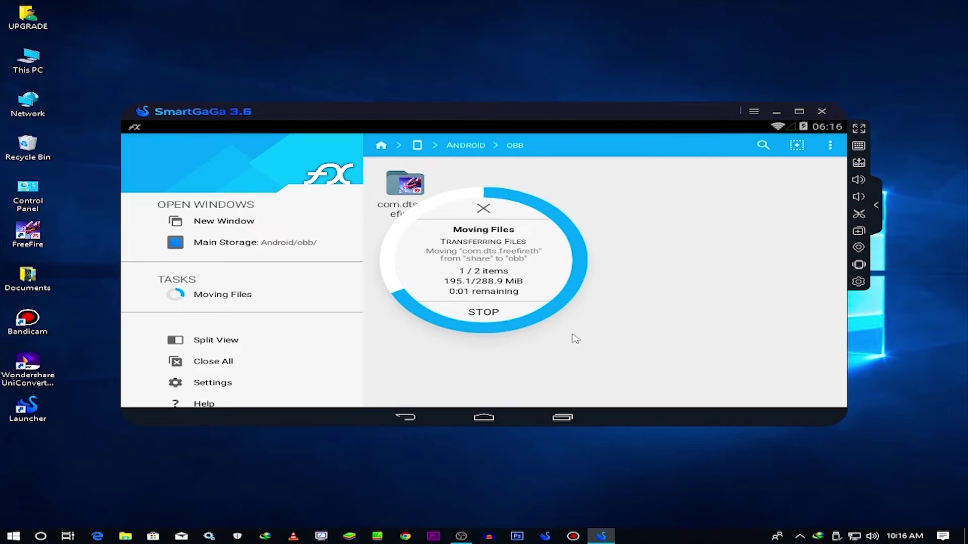
Go back to the system's share folder and cut com.dts.freefireth from inside Resources Pack FF
left_click(406, 418)
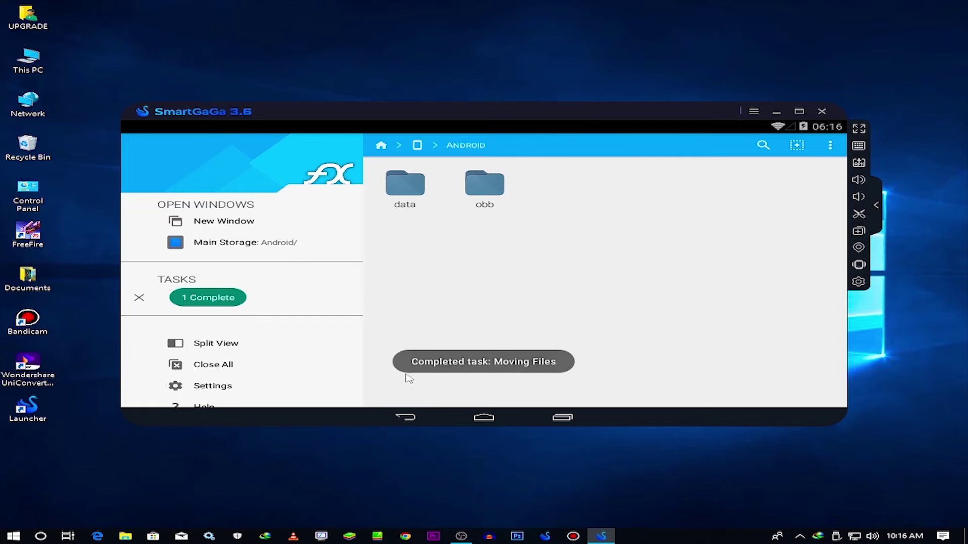
left_click(379, 147)
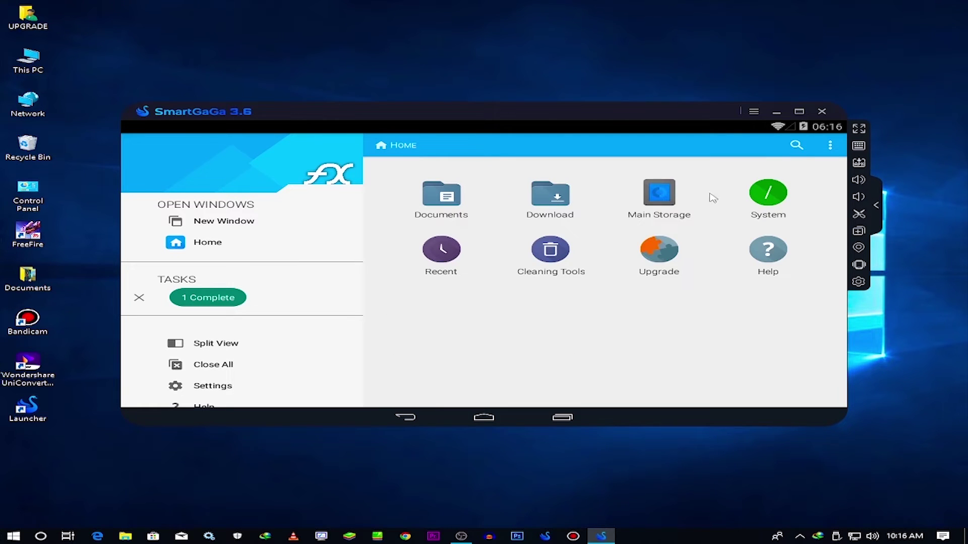
left_click(766, 203)
left_click(724, 275)
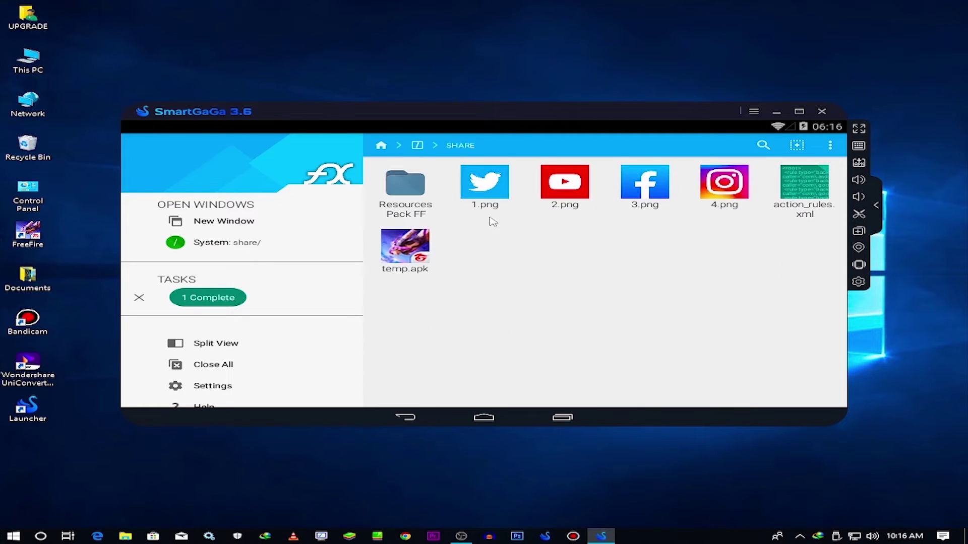
left_click(406, 186)
left_click(414, 191)
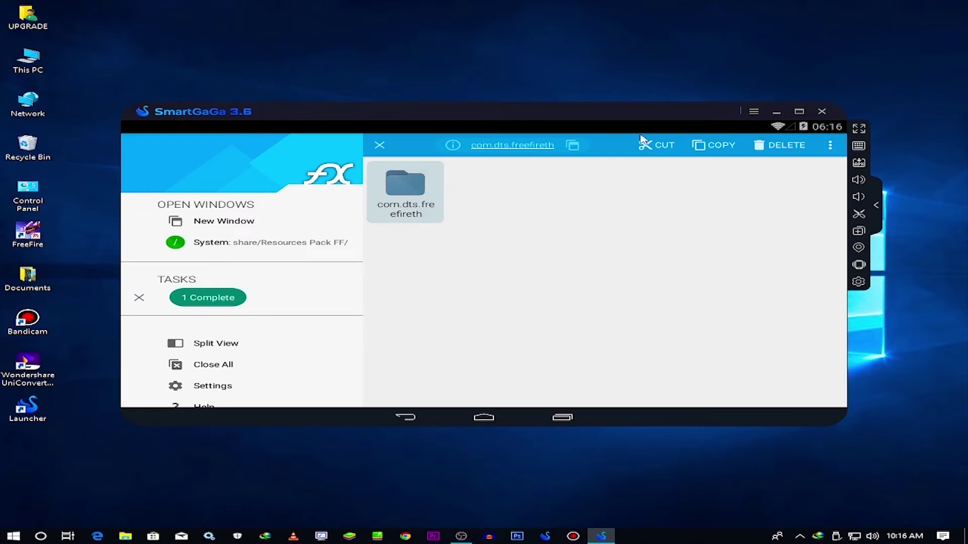
left_click(648, 146)
Move the cut resource folder com.dts.freefireth into Android/data in Main Storage
left_click(382, 146)
left_click(551, 191)
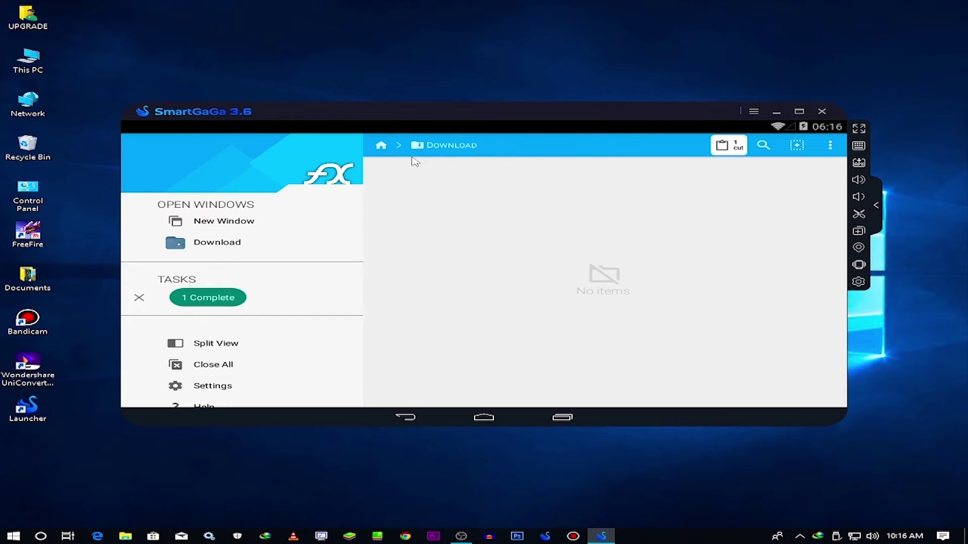
left_click(383, 146)
left_click(660, 197)
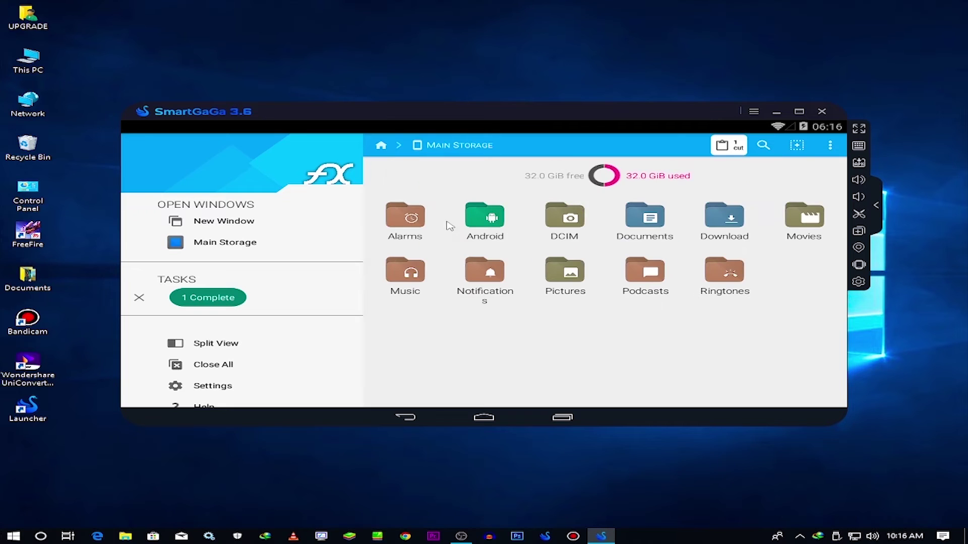
left_click(481, 214)
left_click(411, 186)
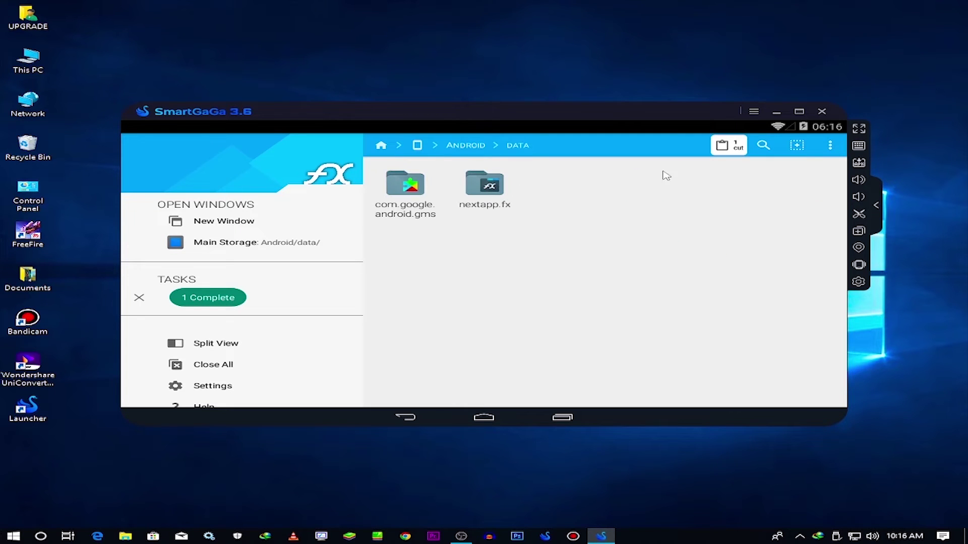
left_click(726, 153)
left_click(816, 397)
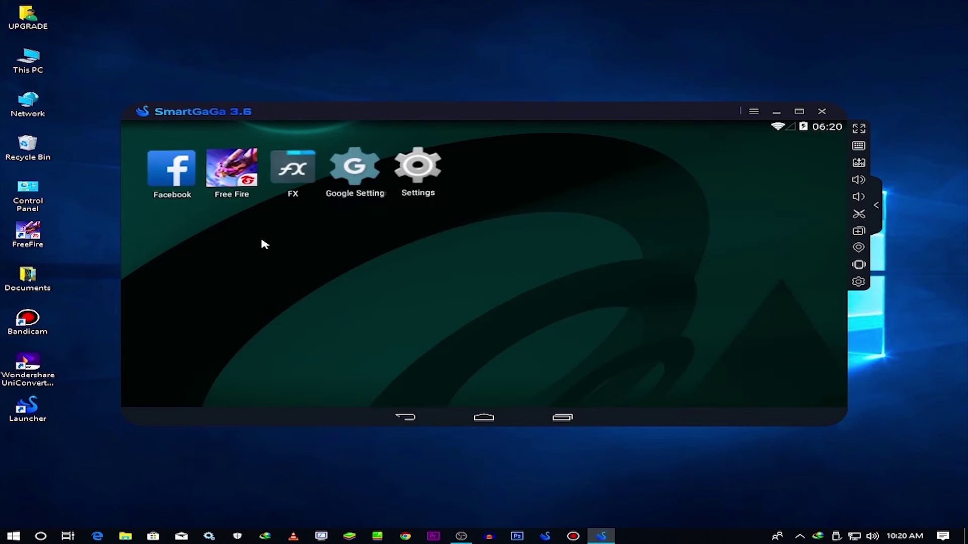
Enable Force 4x MSAA in the Android developer options and close the Settings app
left_click(418, 169)
left_click_drag(277, 370, 278, 305)
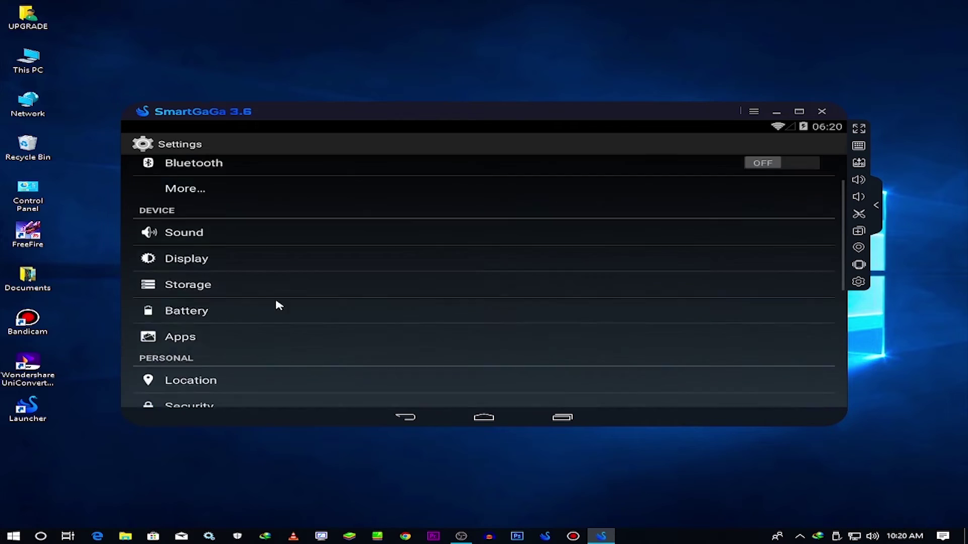
left_click(271, 373)
left_click_drag(356, 391, 437, 205)
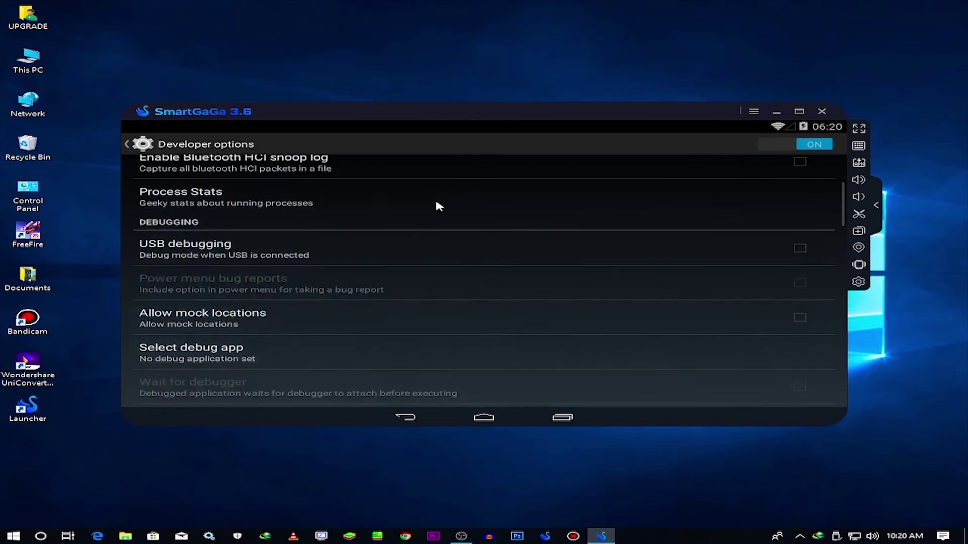
left_click_drag(422, 350, 526, 214)
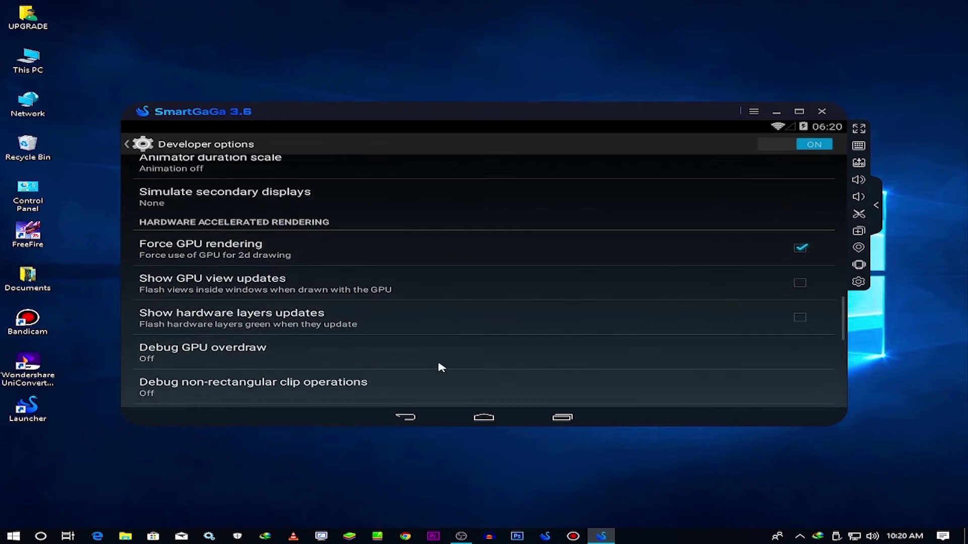
left_click_drag(437, 367, 510, 355)
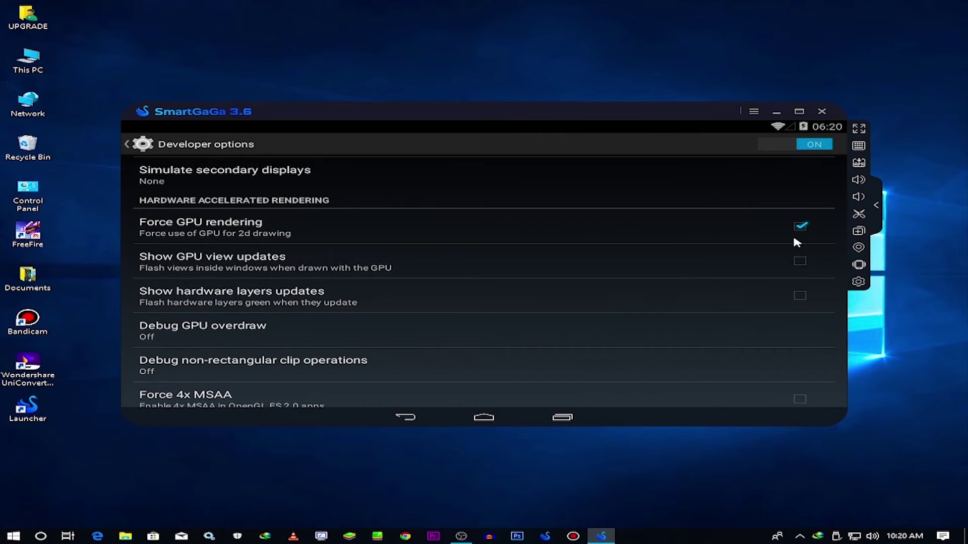
scroll(674, 320, "down", 3)
left_click(800, 304)
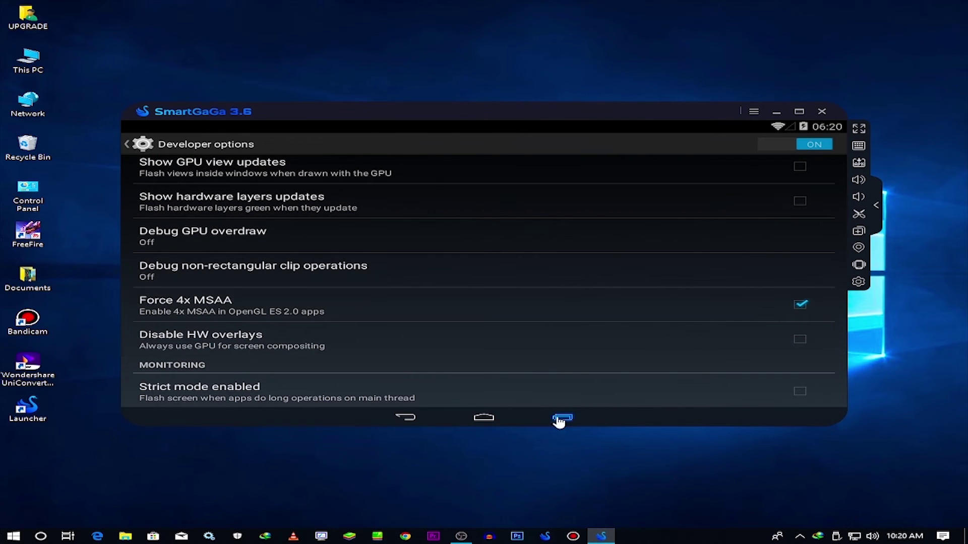
left_click(561, 418)
left_click(785, 328)
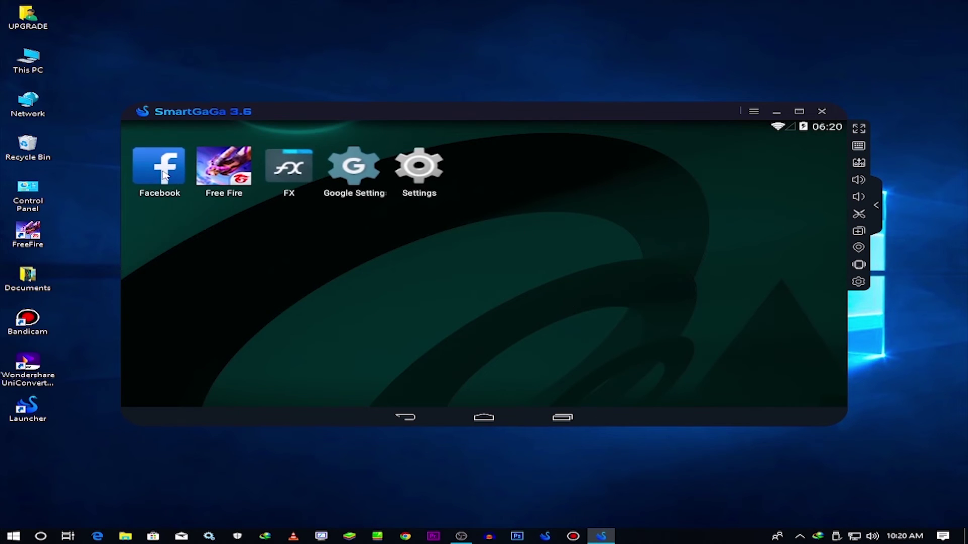
Open the Facebook app, view the logged-in account's notifications, and close the app from the recent apps
left_click(164, 176)
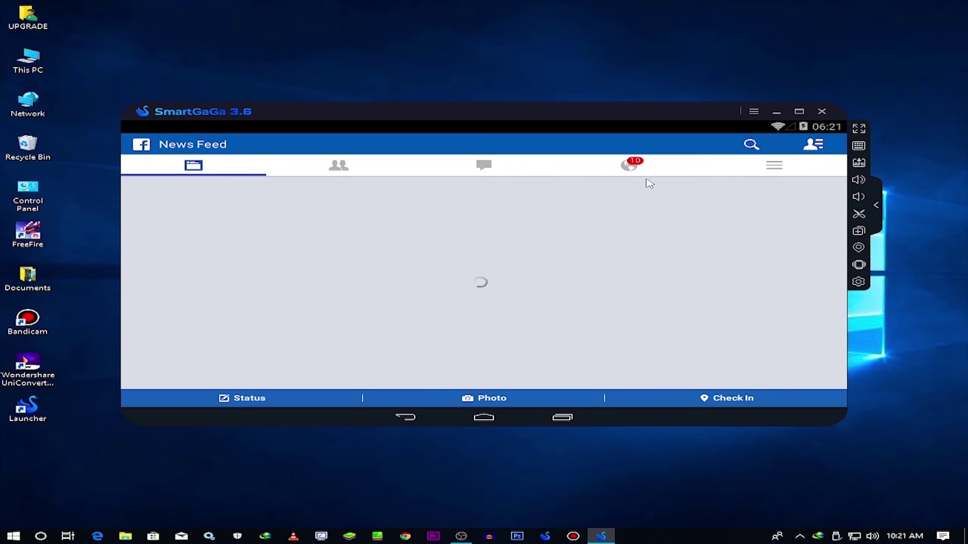
left_click(640, 169)
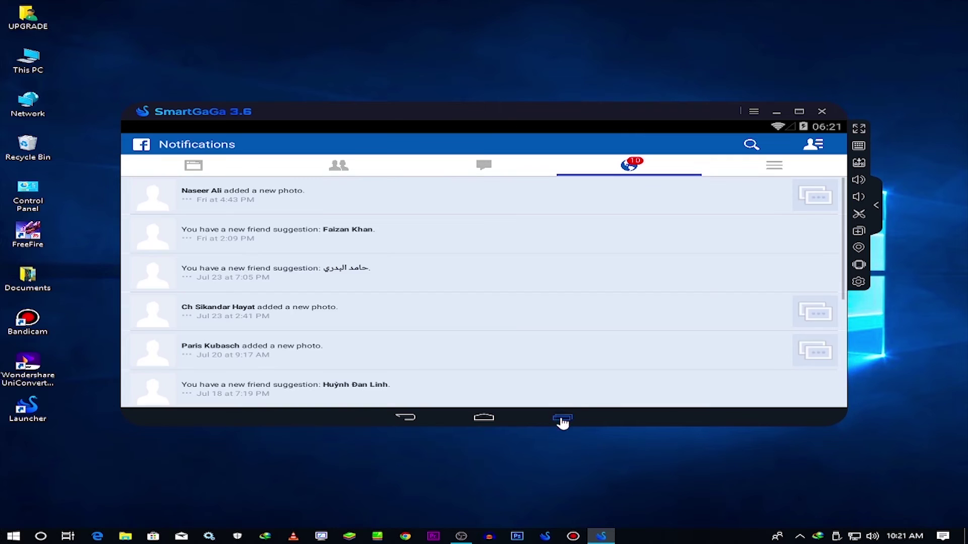
left_click(562, 418)
left_click_drag(786, 259, 787, 224)
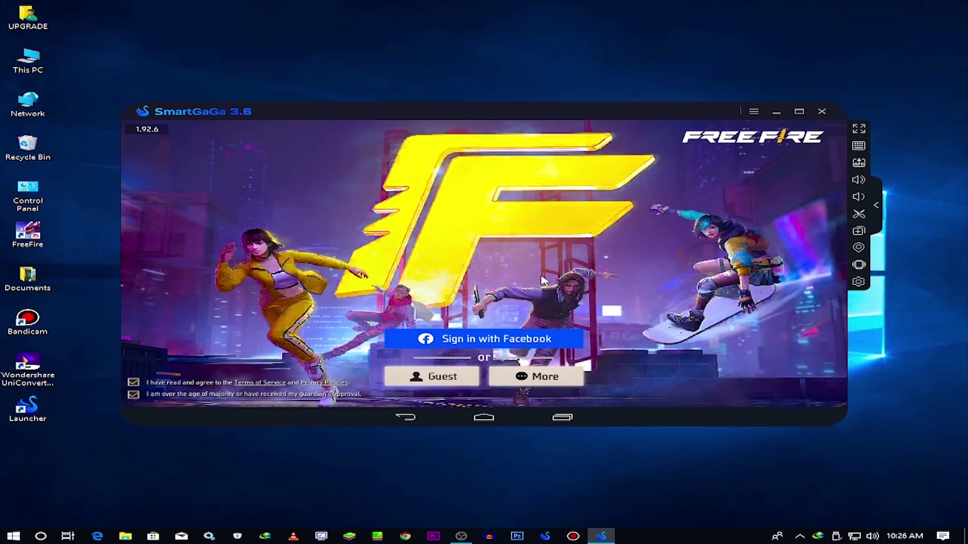
Sign in to Free Fire with Facebook and enter the game lobby
left_click(505, 341)
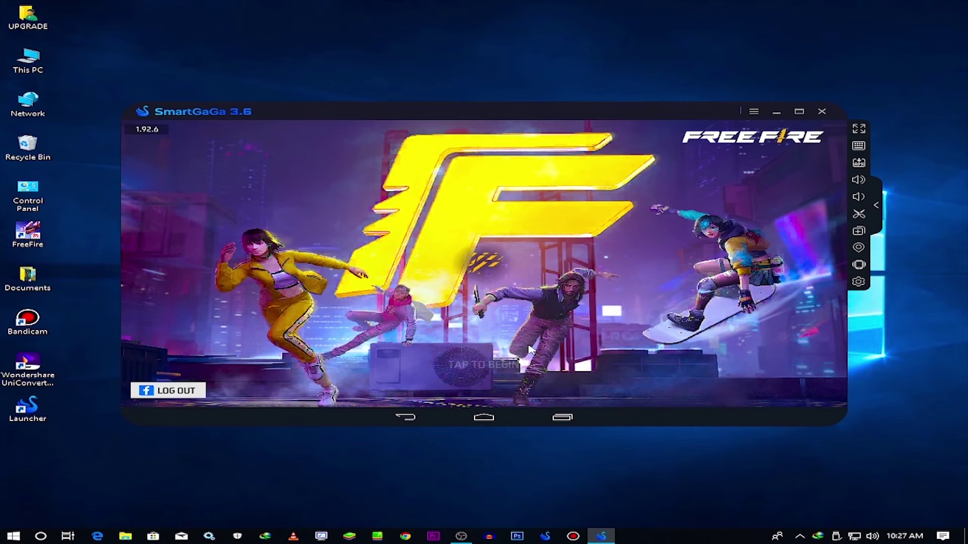
left_click(530, 349)
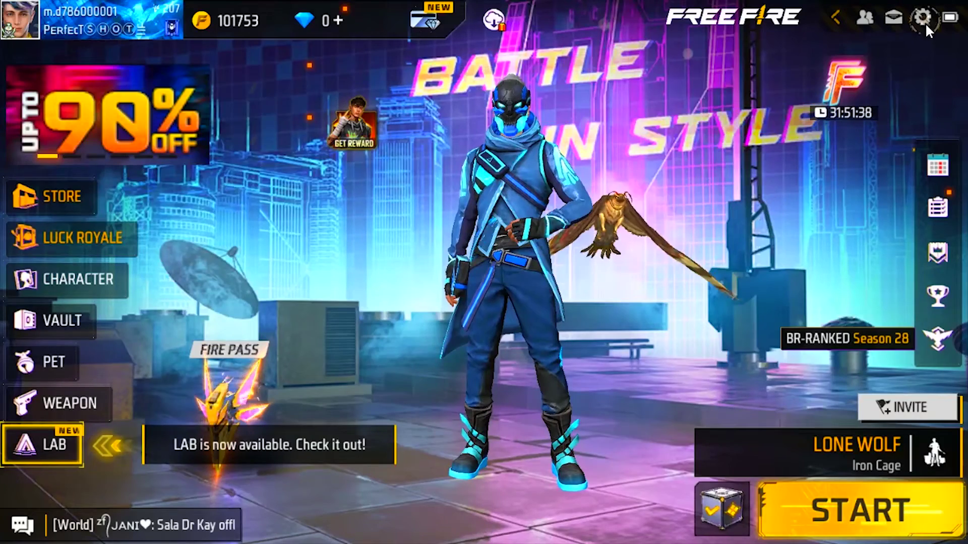
Set Graphics to Standard in the game's display settings, reject the friend request, and close the settings
left_click(923, 20)
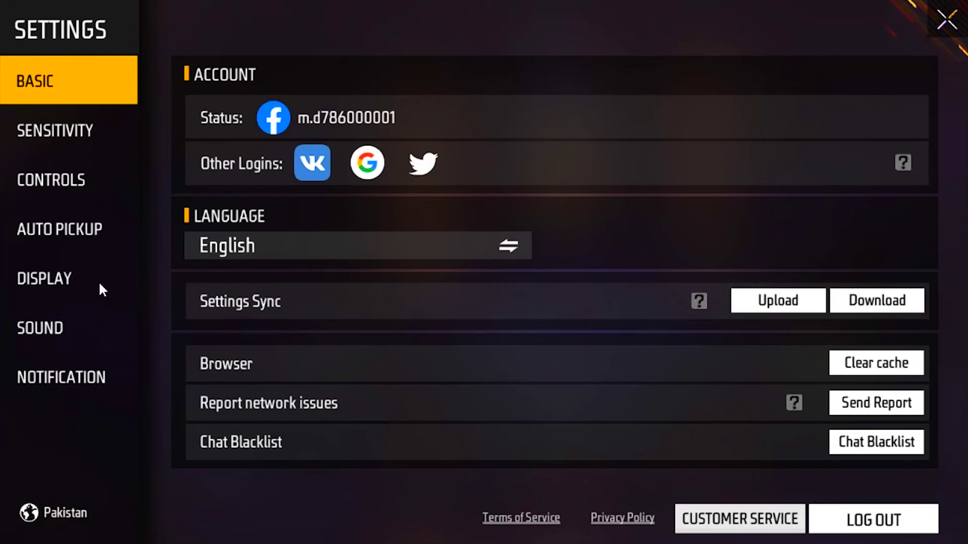
left_click(135, 292)
left_click(761, 121)
left_click(728, 363)
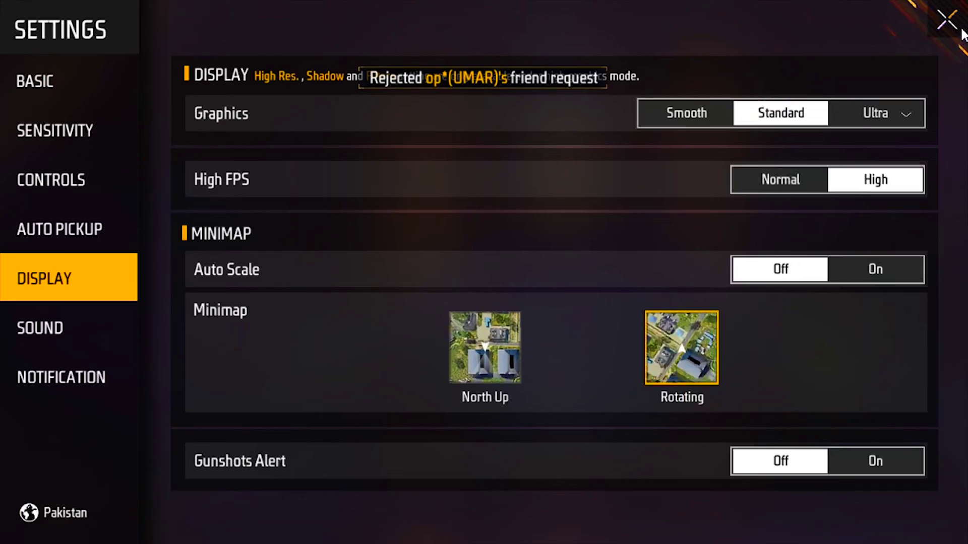
left_click(946, 20)
Start a Lone Wolf Iron Cage match from the lobby
left_click(885, 494)
left_click(552, 335)
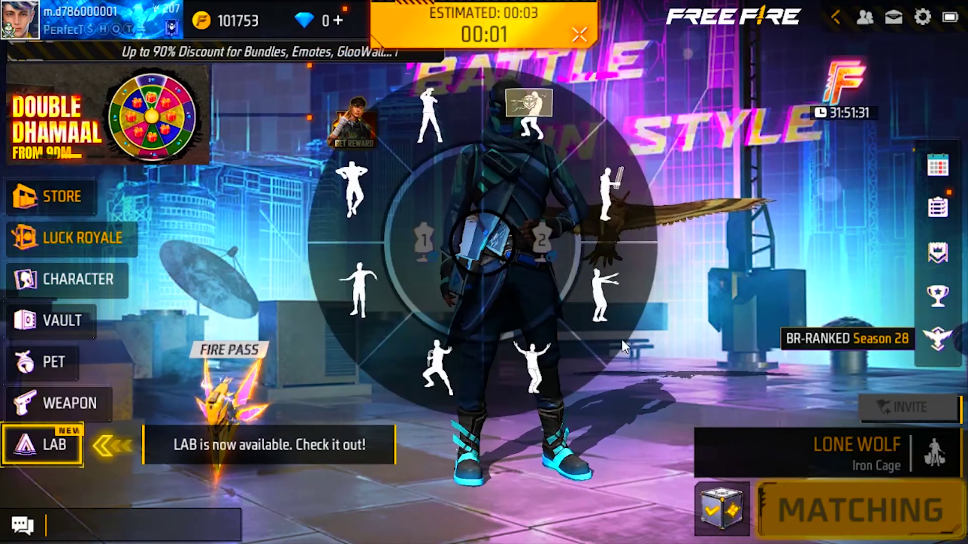
left_click(728, 314)
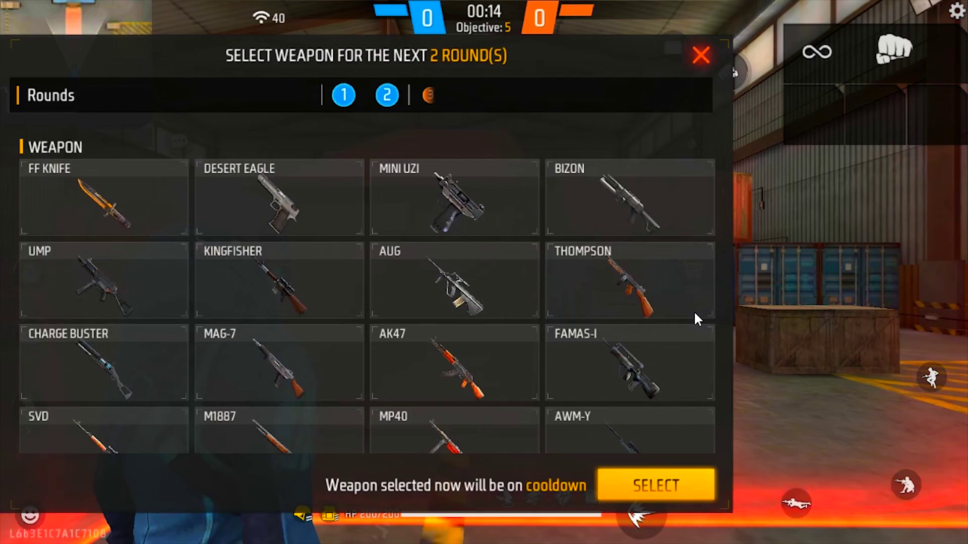
Choose the Desert Eagle as the weapon for the next two rounds and attack with it in the match
left_click(303, 187)
left_click(601, 490)
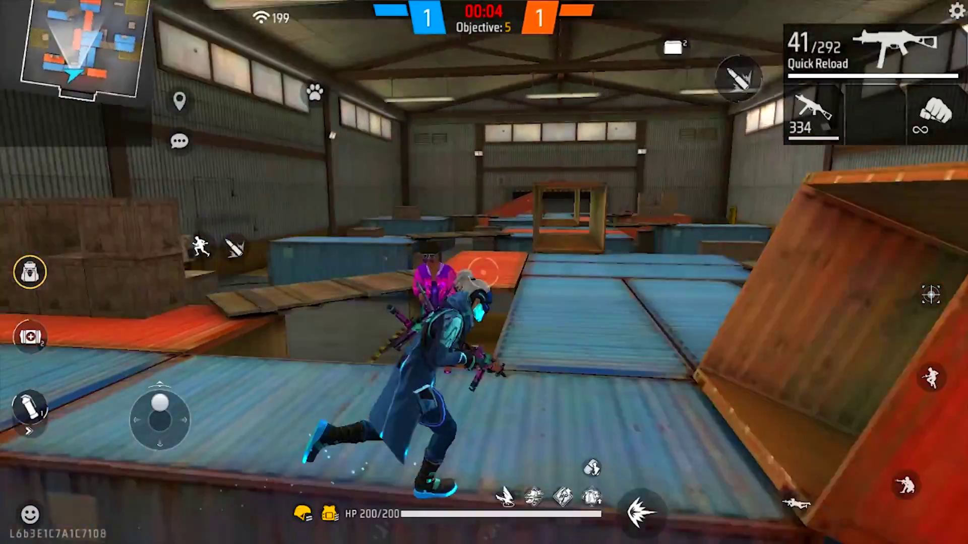
left_click(641, 512)
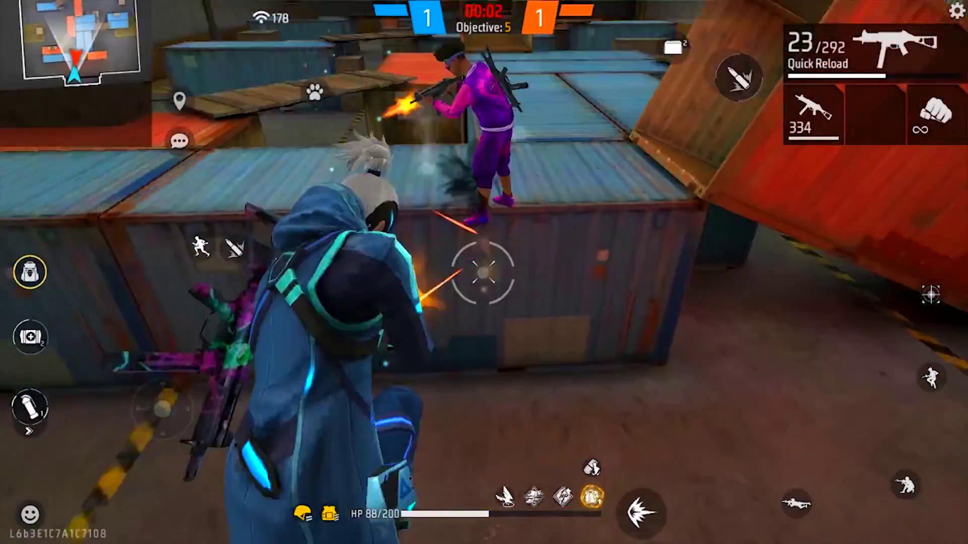
Fight the opponent around the containers with the UMP, aiming through the scope and firing until they are eliminated
left_click(931, 295)
left_click(641, 512)
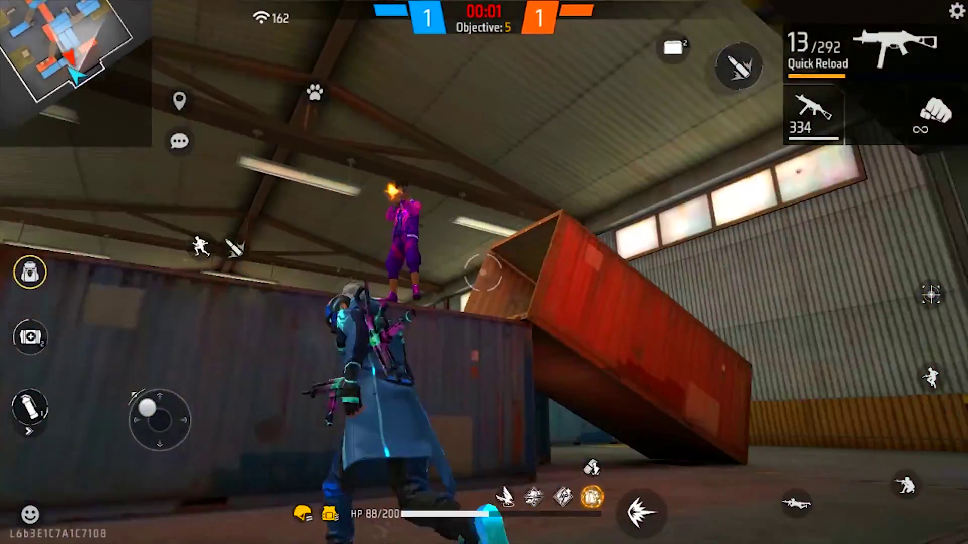
left_click(641, 512)
left_click(931, 294)
left_click(641, 512)
left_click(640, 512)
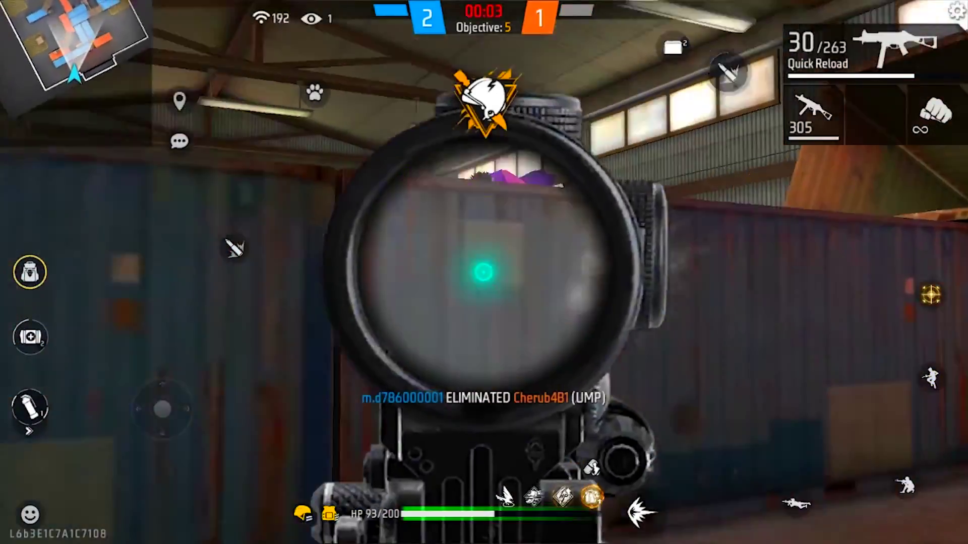
Play the next round with movement and scoped UMP fire, and perform the raised-arms emote after winning it
left_click_drag(162, 408, 162, 373)
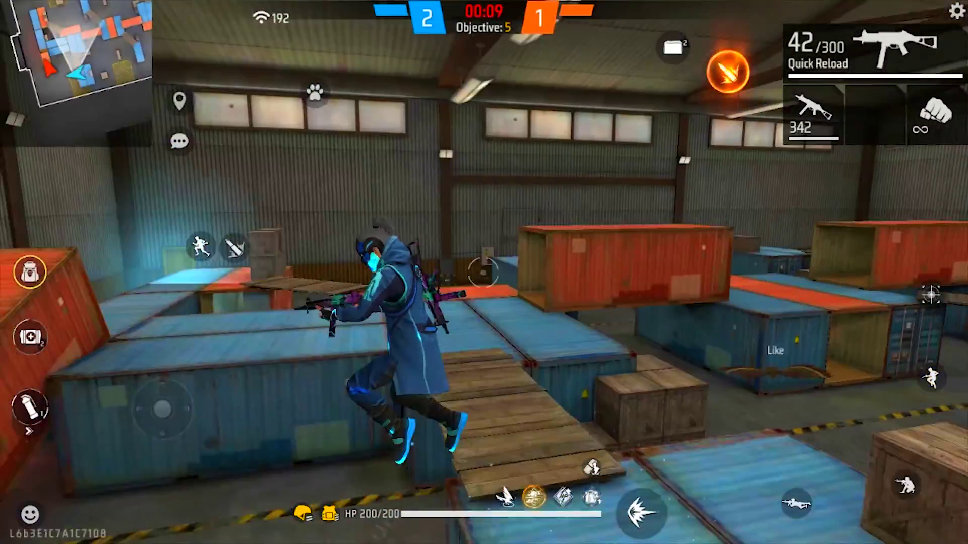
mouse_move(160, 421)
left_mouse_down()
mouse_move(151, 421)
mouse_move(158, 434)
mouse_move(142, 420)
mouse_move(162, 435)
left_mouse_up()
left_click(931, 294)
left_click(640, 512)
left_click(931, 294)
left_click(30, 515)
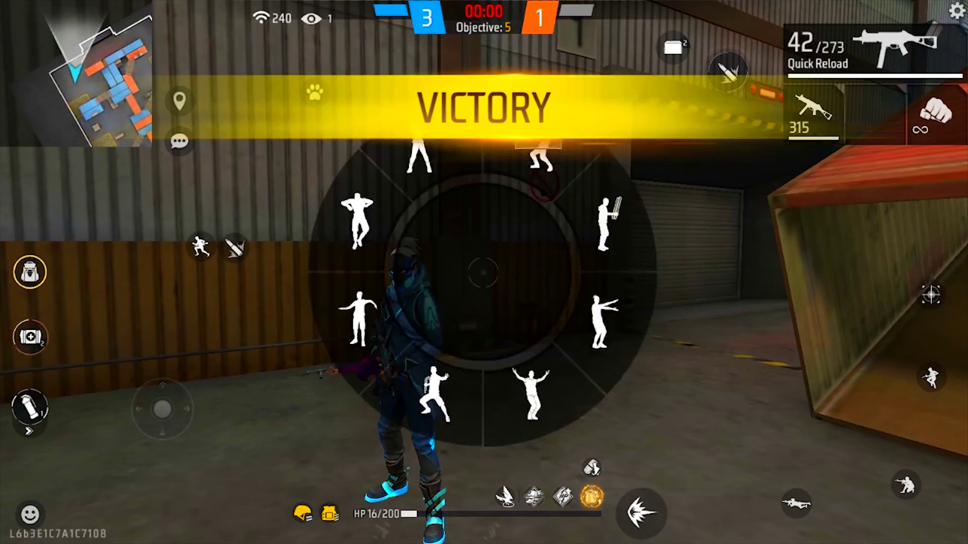
left_click(529, 393)
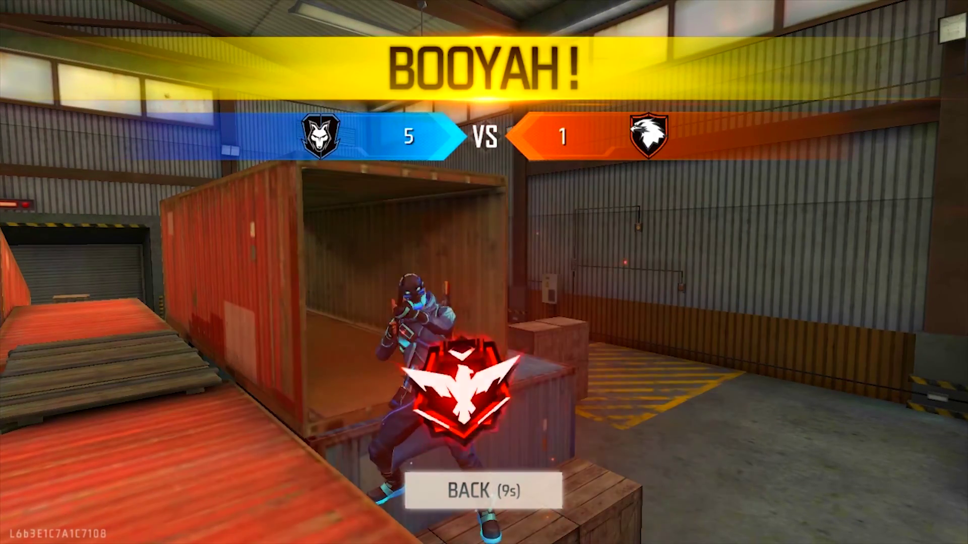
Leave the finished Lone Wolf match through its results and return to the game lobby
left_click(483, 490)
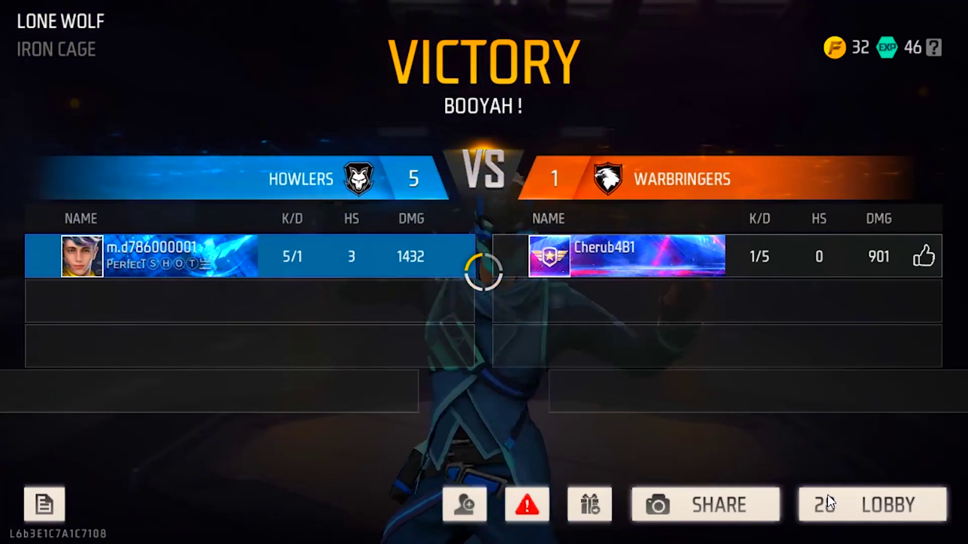
left_click(827, 494)
left_click(827, 494)
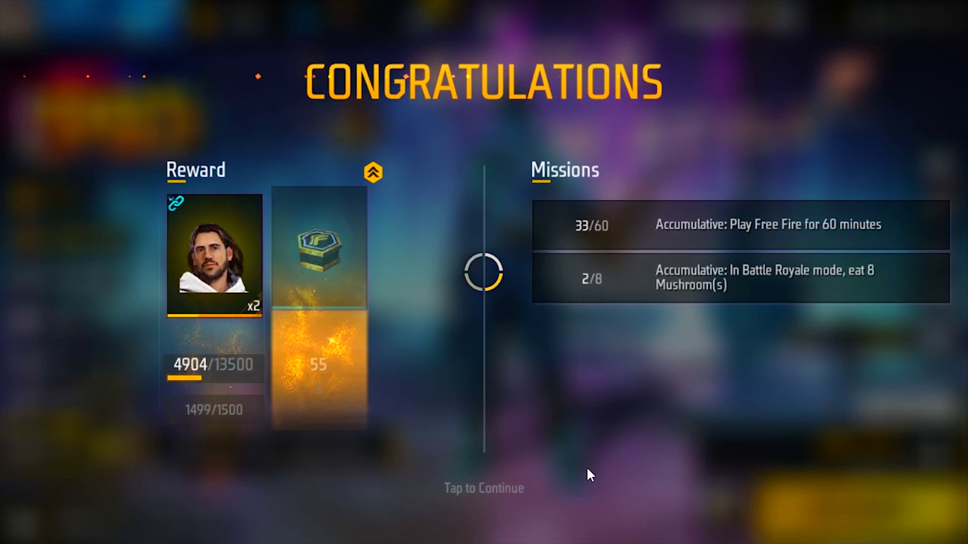
left_click(586, 467)
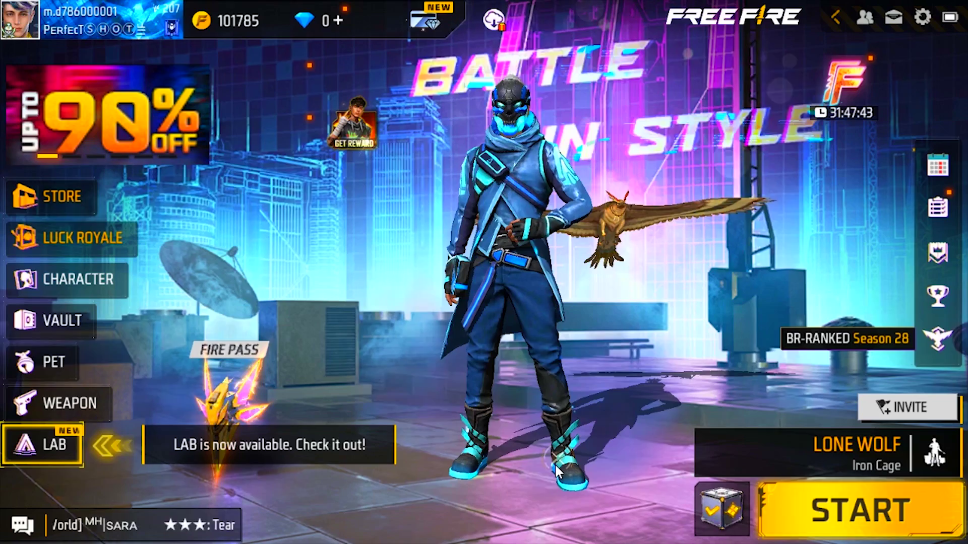